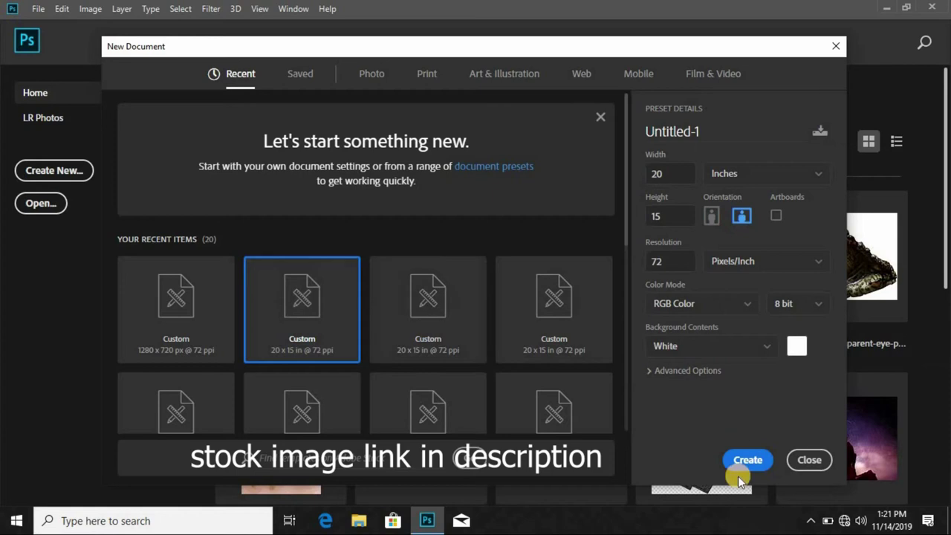
- Create a blank 20 × 15 in, 72 ppi document and open aerial-photography-of-sea-1998434.jpg
click(743, 459)
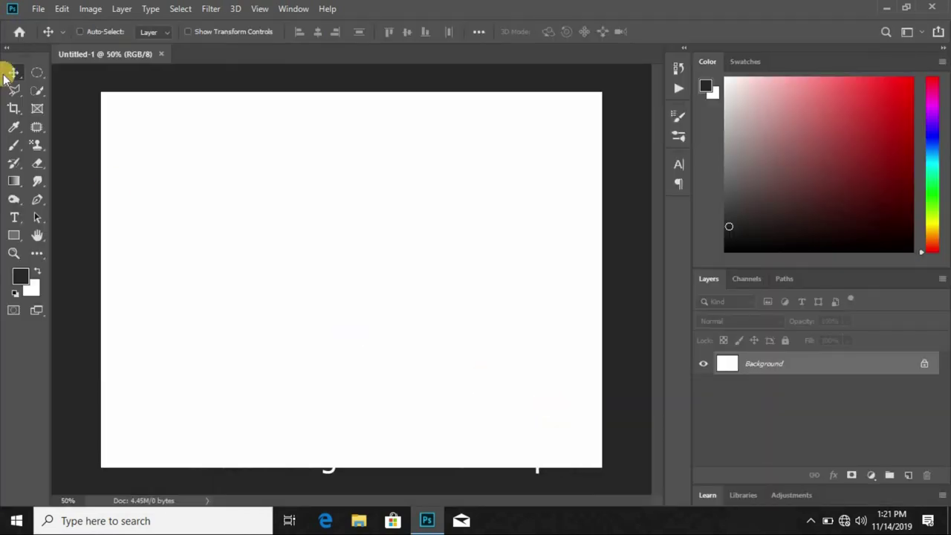
click(39, 10)
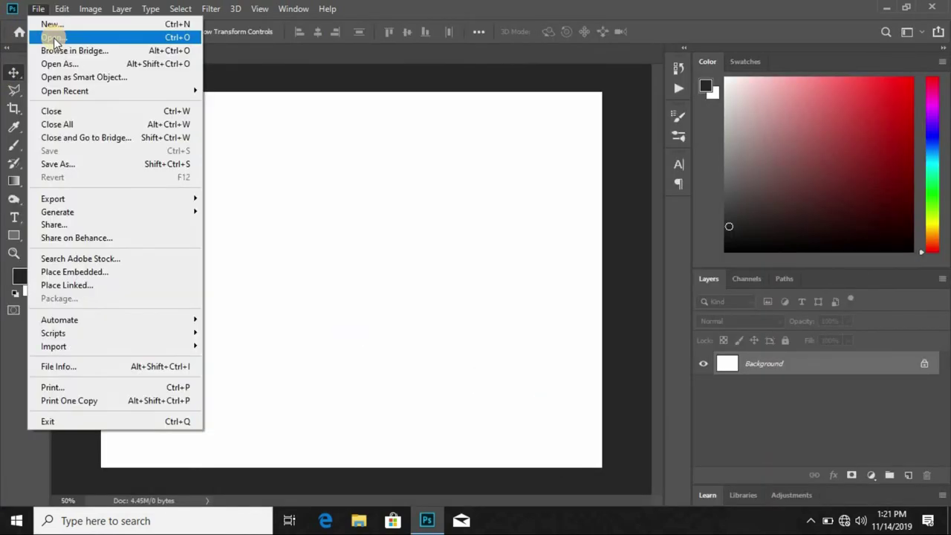
click(53, 38)
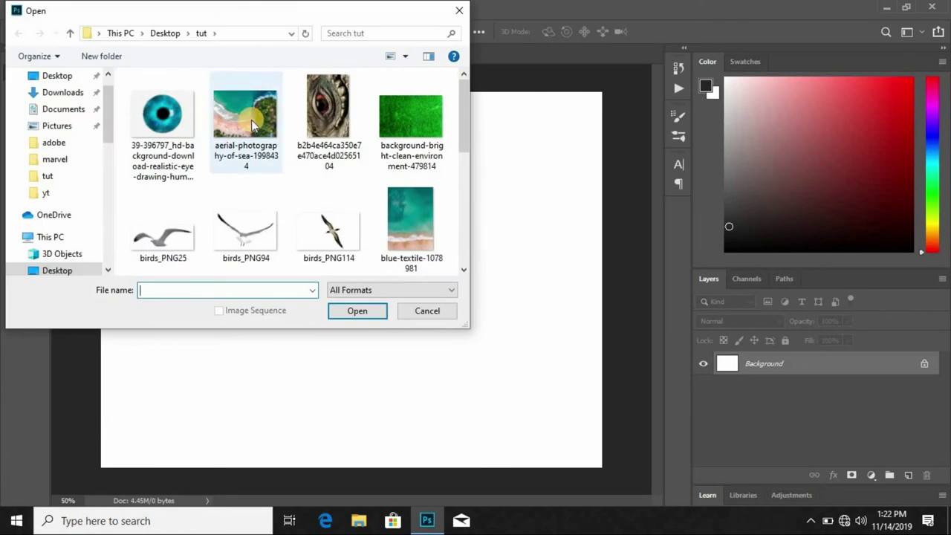
click(252, 125)
click(342, 309)
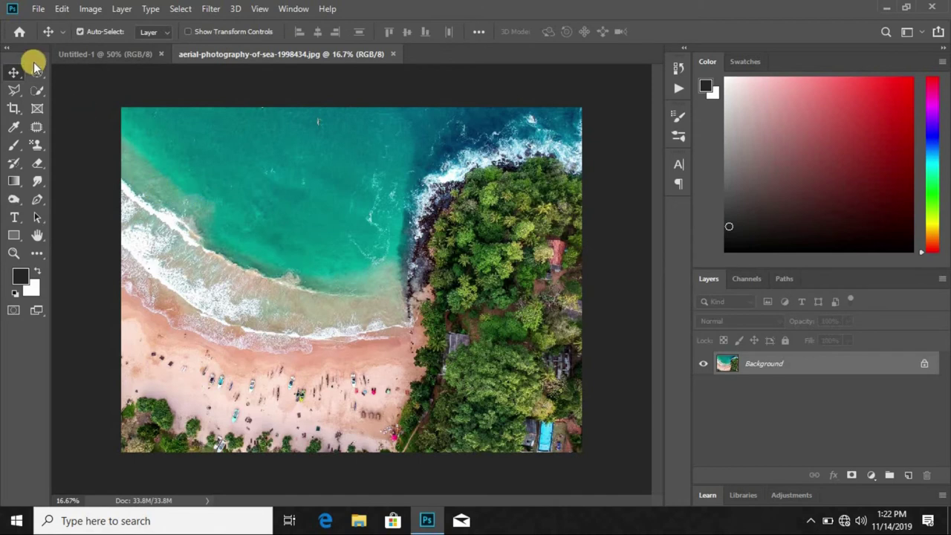
- Content-Aware fill a rectangular beach patch to erase its boats
key(ctrl+plus)
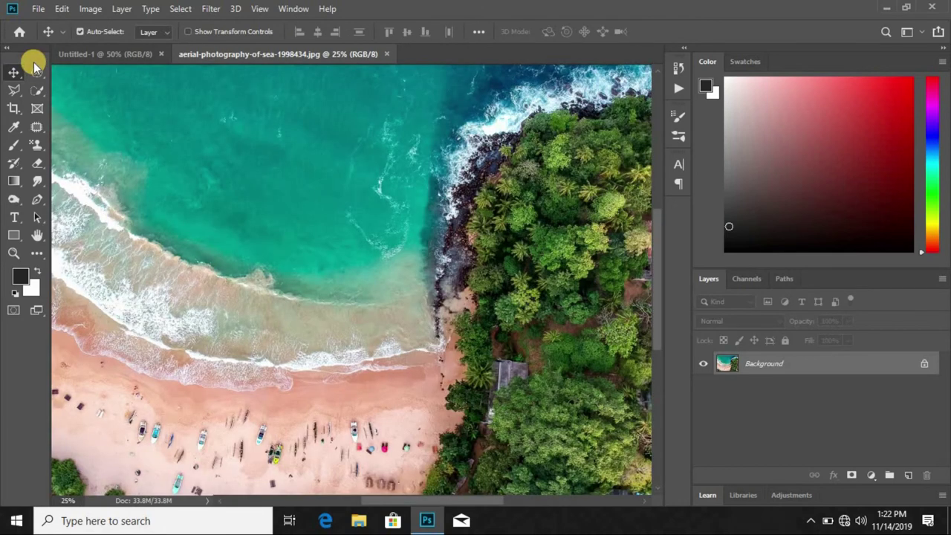
key(ctrl+0)
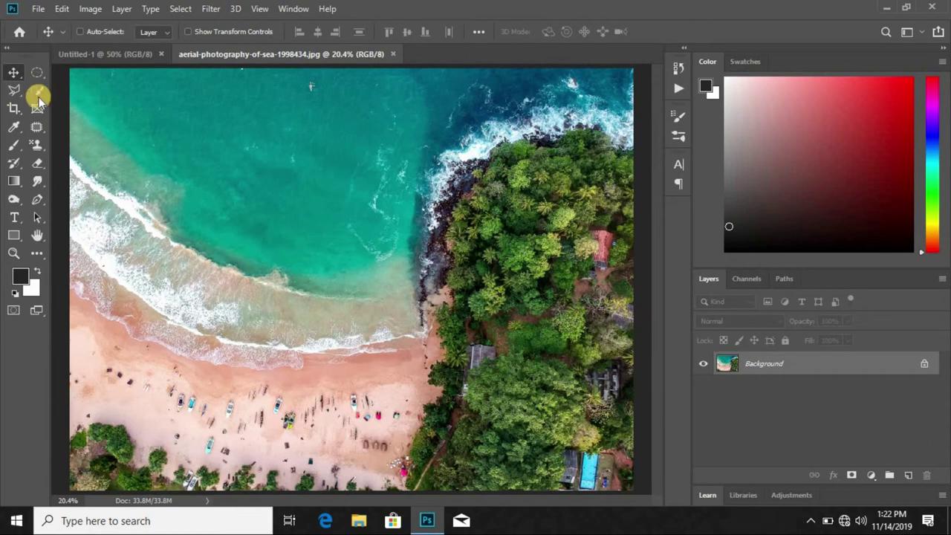
right_click(37, 73)
click(82, 71)
drag(89, 361, 185, 413)
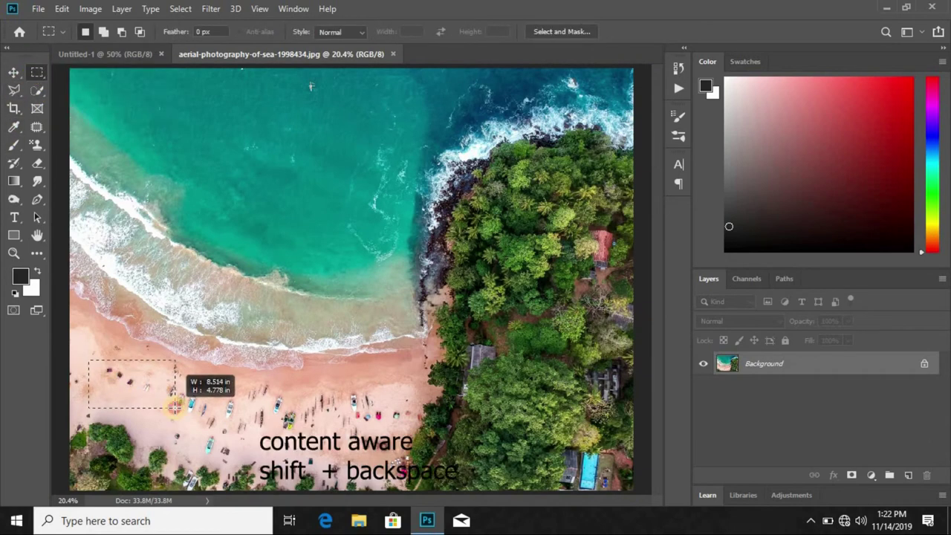
key(shift+BackSpace)
key(Return)
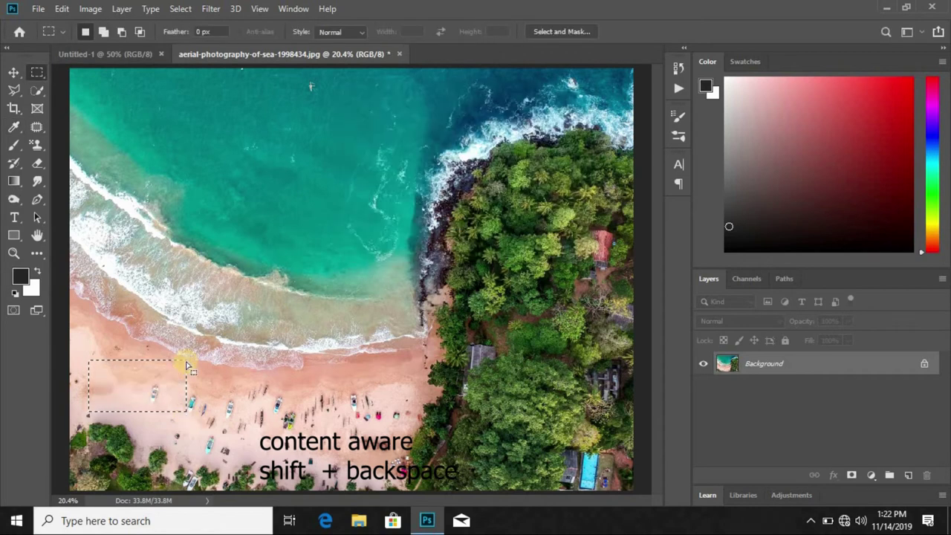
- Content-Aware fill the row of boats and a small leftover patch near the bottom
drag(410, 448, 140, 392)
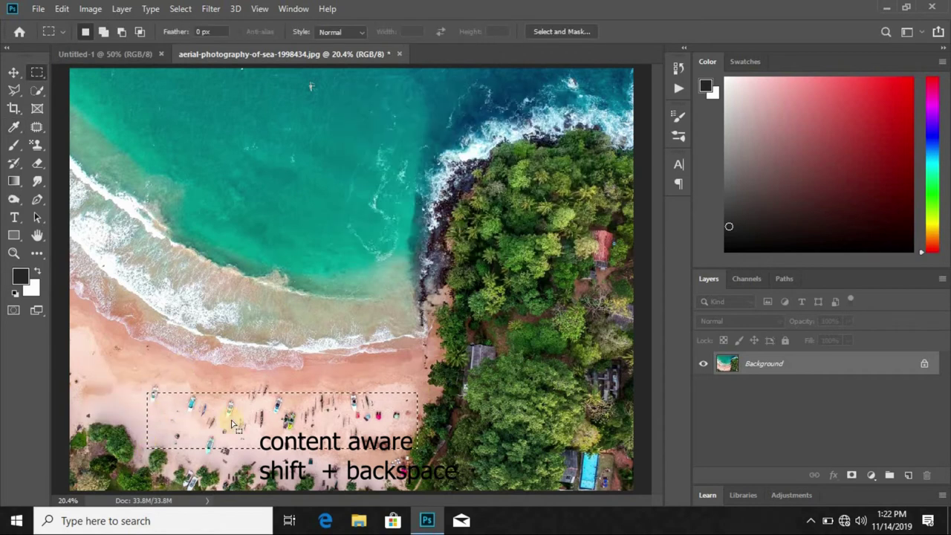
drag(249, 390, 250, 386)
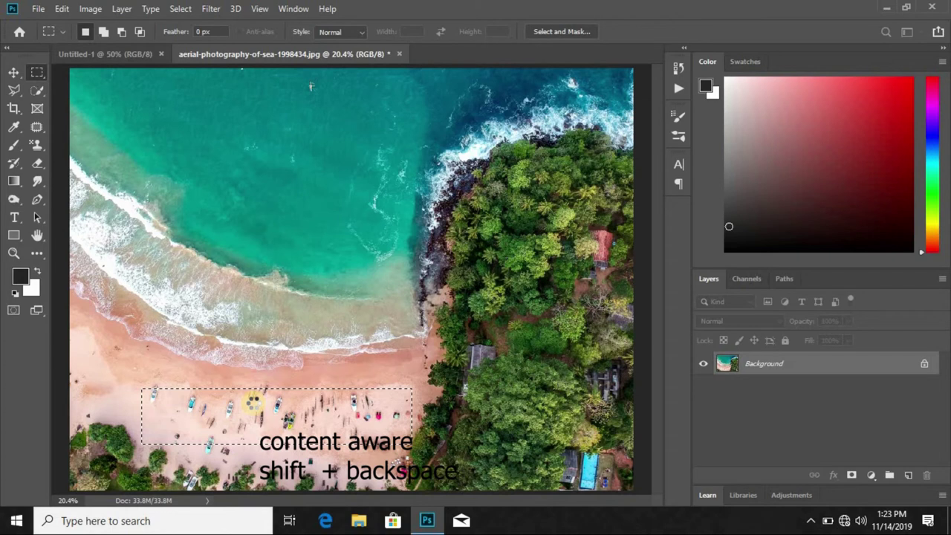
drag(401, 418, 340, 453)
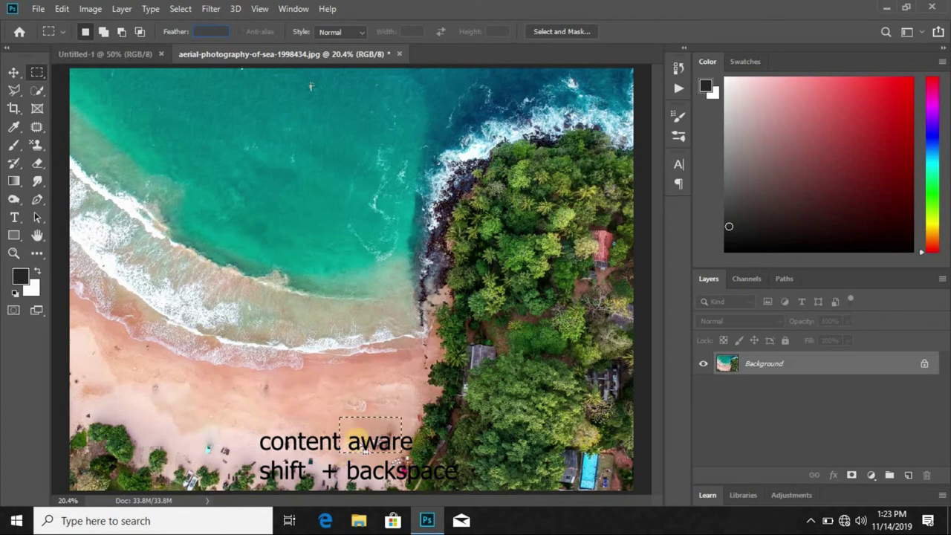
key(v)
key(shift+BackSpace)
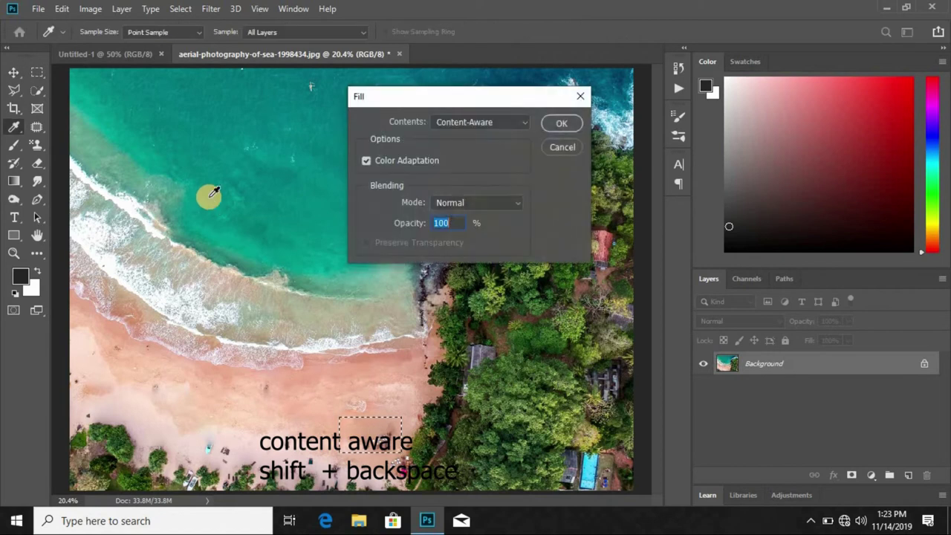
click(558, 125)
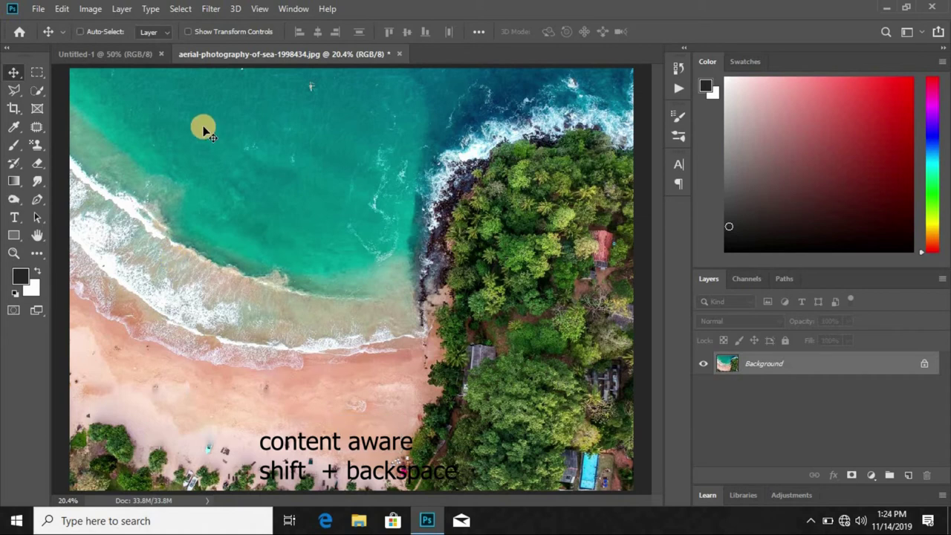
- Move the cleaned photo into Untitled-1 and close the original without saving
key(ctrl+minus)
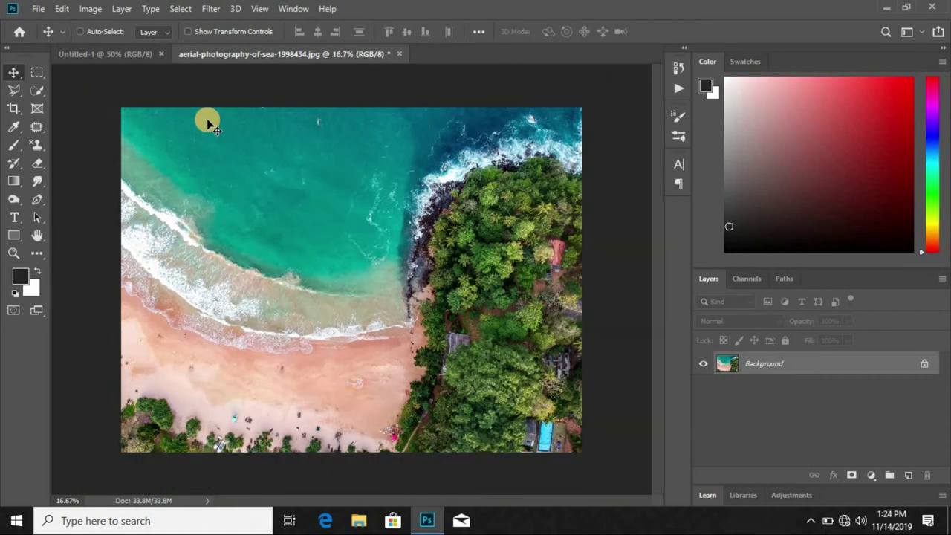
drag(229, 53, 238, 86)
drag(312, 223, 209, 217)
click(693, 87)
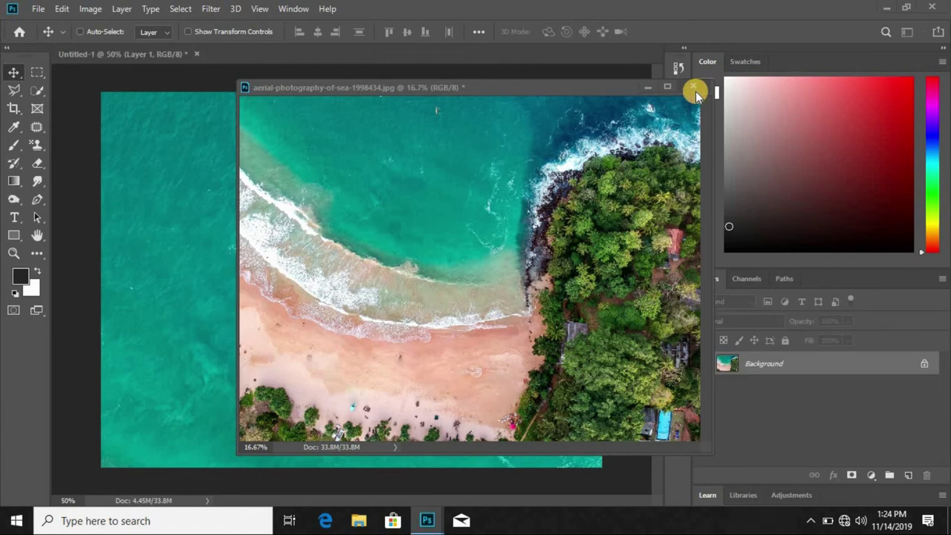
click(480, 200)
- Scale the new photo layer down and reposition it within the canvas
key(ctrl+t)
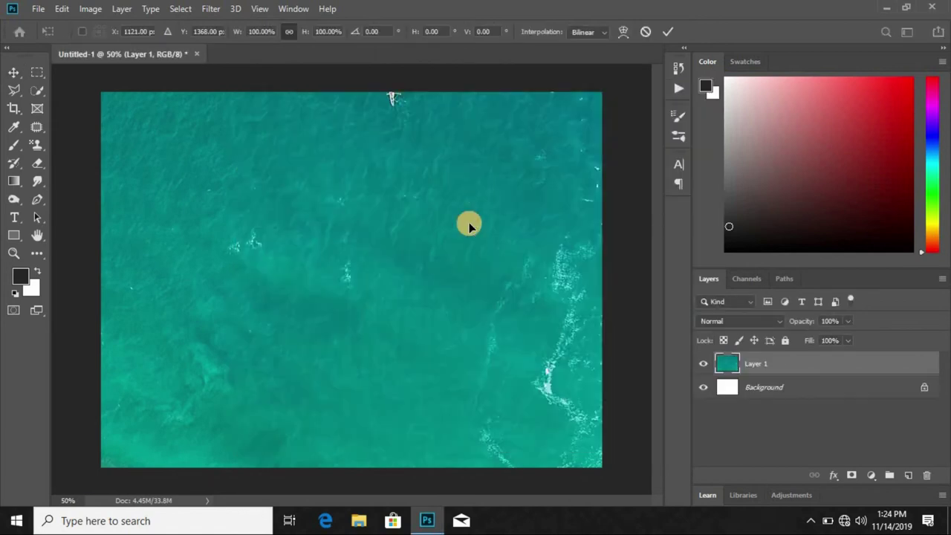
key(ctrl+minus)
key(ctrl+minus)
key(ctrl+minus)
drag(381, 291, 358, 246)
drag(467, 366, 405, 312)
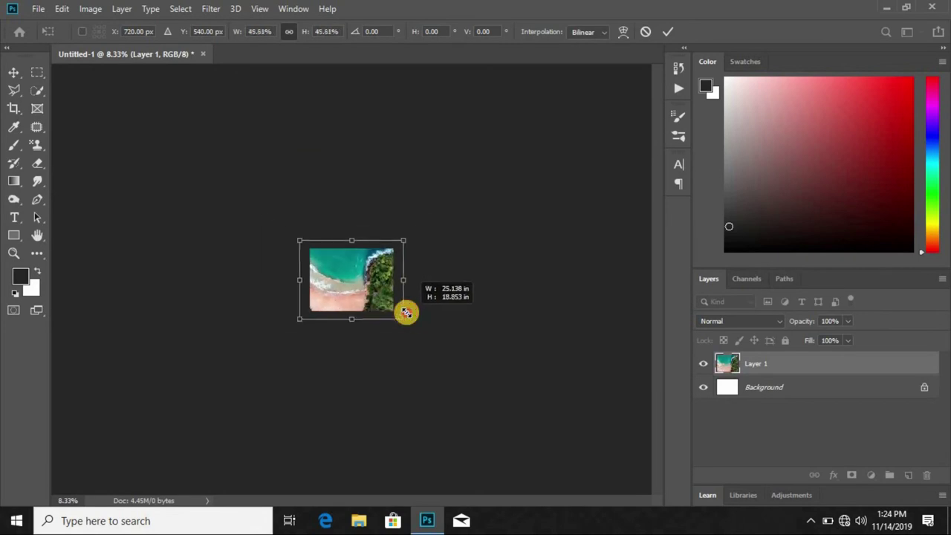
click(668, 31)
key(ctrl+0)
- Fit the photo to the canvas edges (about 91.76%), rotated 180° and flipped vertically
key(ctrl+t)
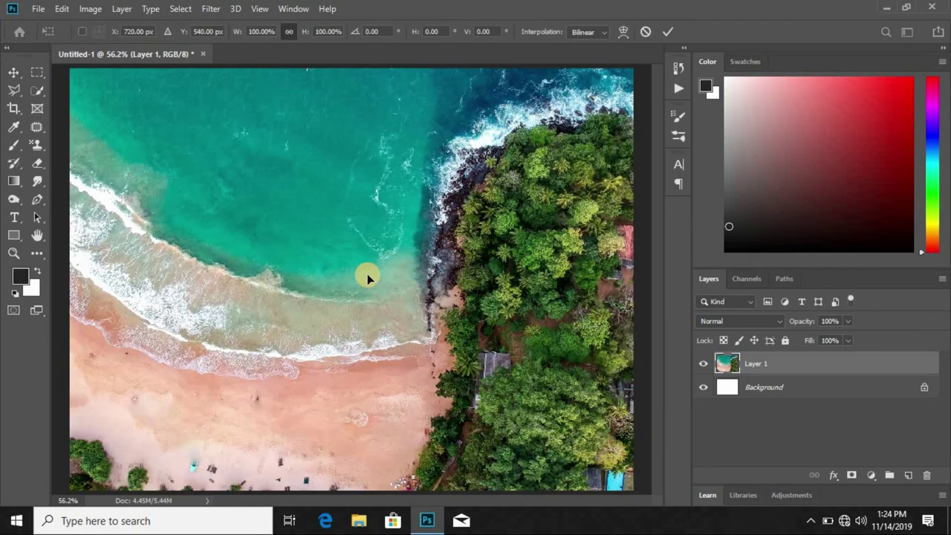
key(ctrl+minus)
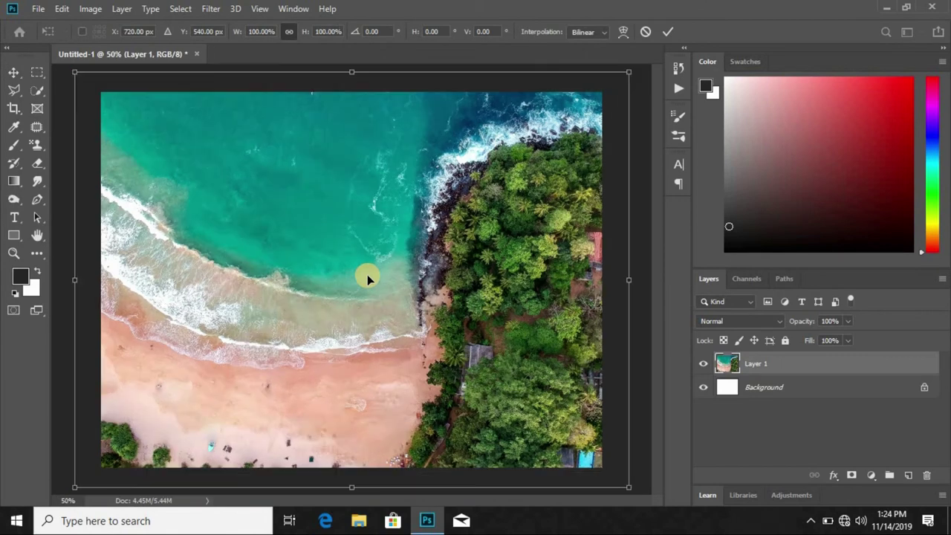
drag(630, 489, 606, 470)
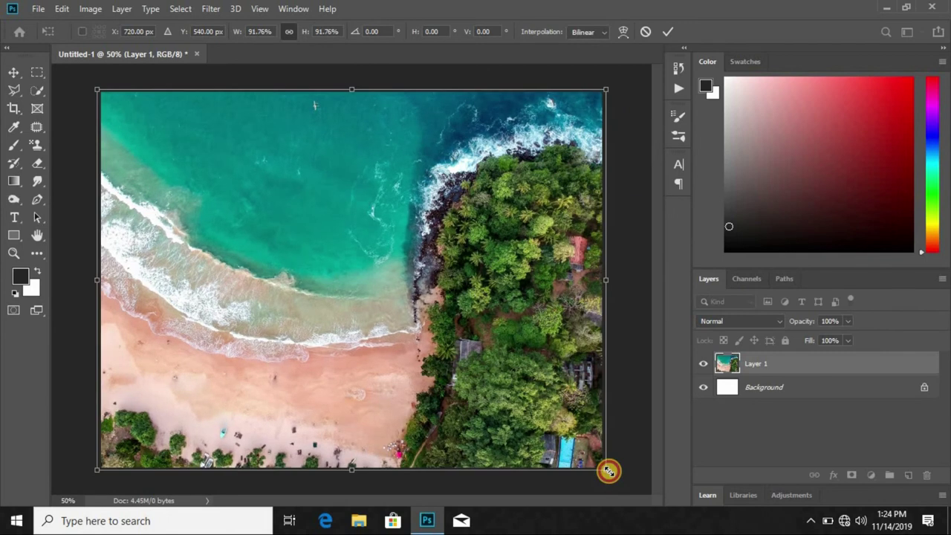
right_click(559, 160)
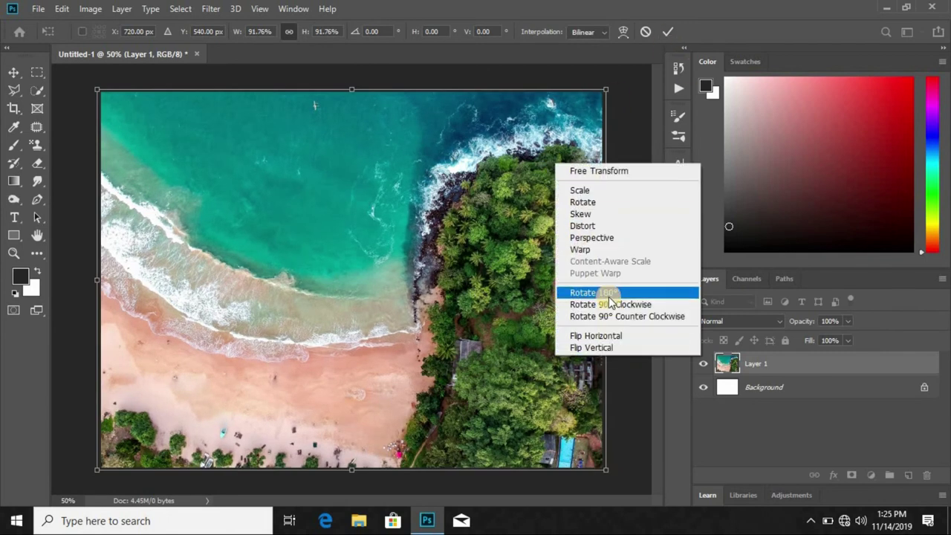
click(605, 294)
right_click(511, 251)
click(599, 430)
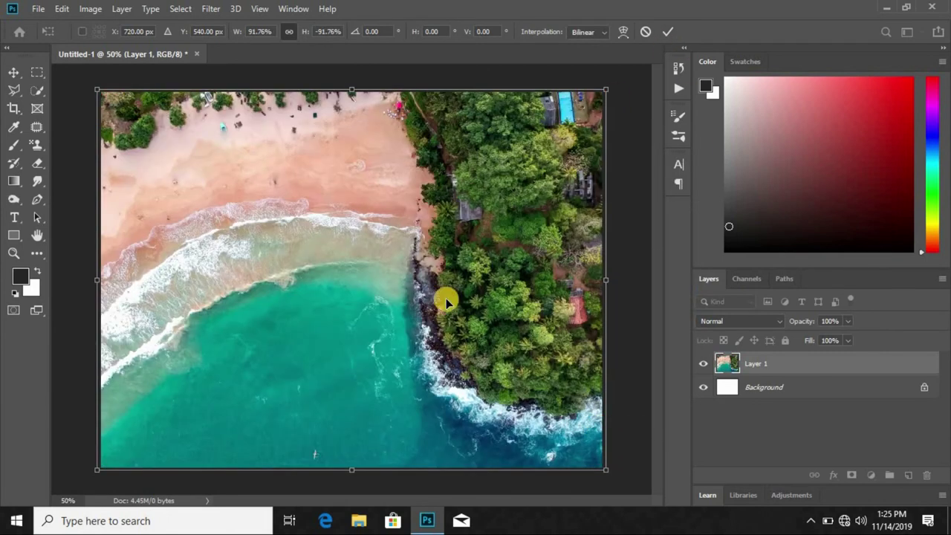
click(668, 31)
key(ctrl+0)
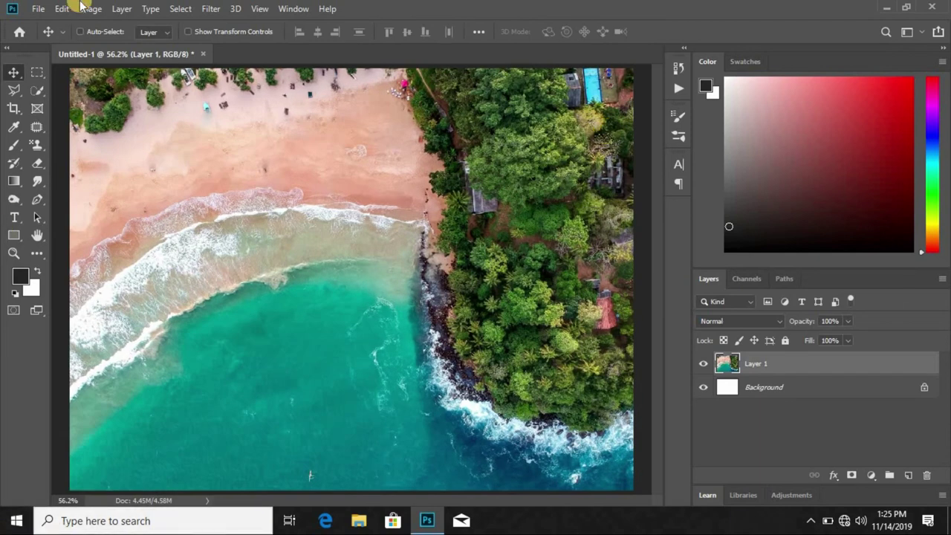
- Apply a Camera Raw filter to Layer 1 with Exposure -0.85 and Blacks -10
click(211, 8)
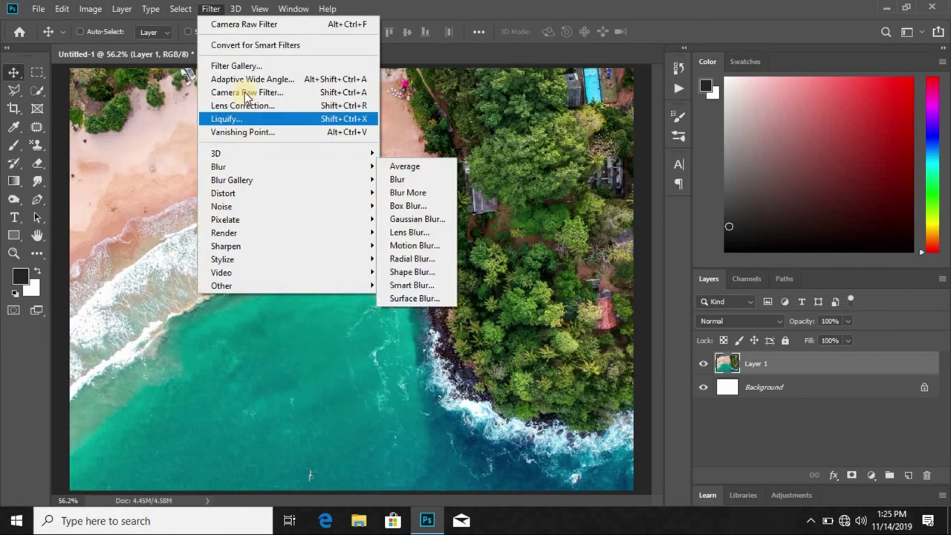
click(255, 89)
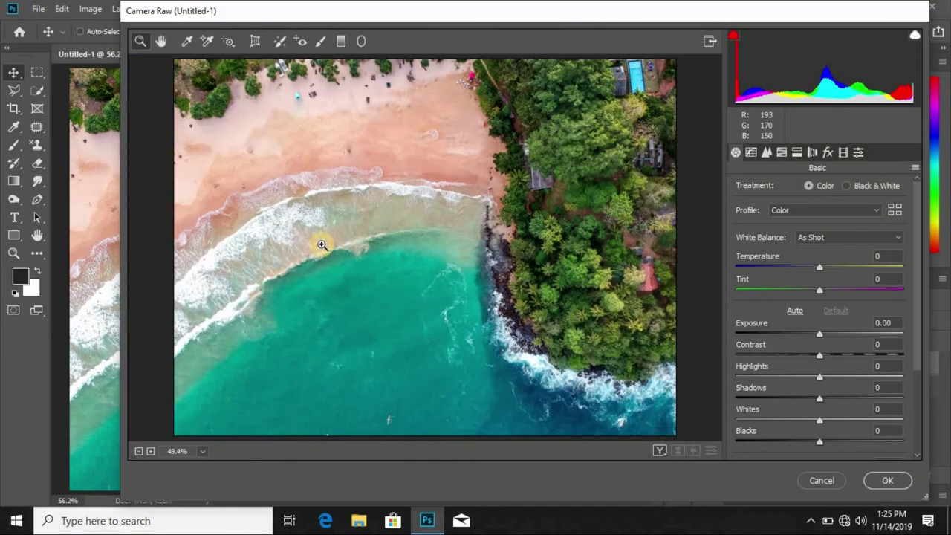
click(900, 323)
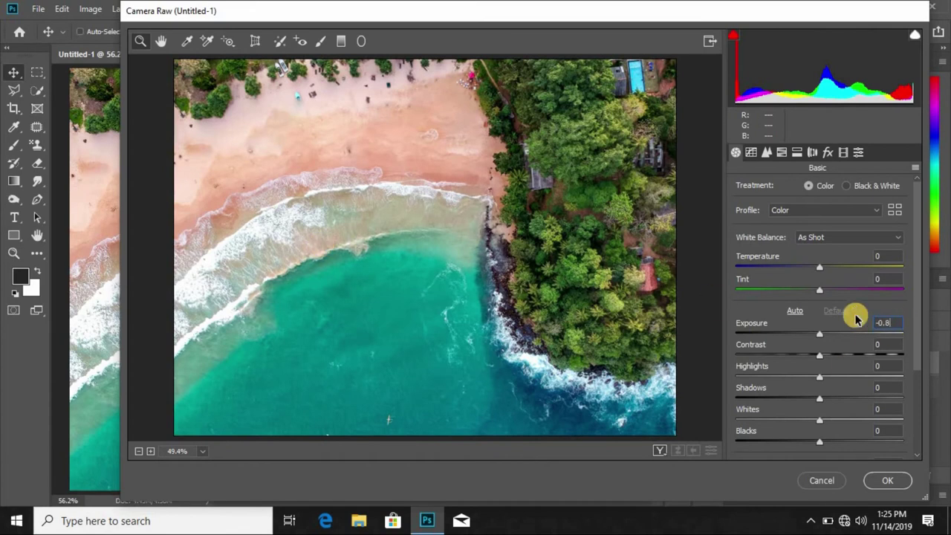
text(5)
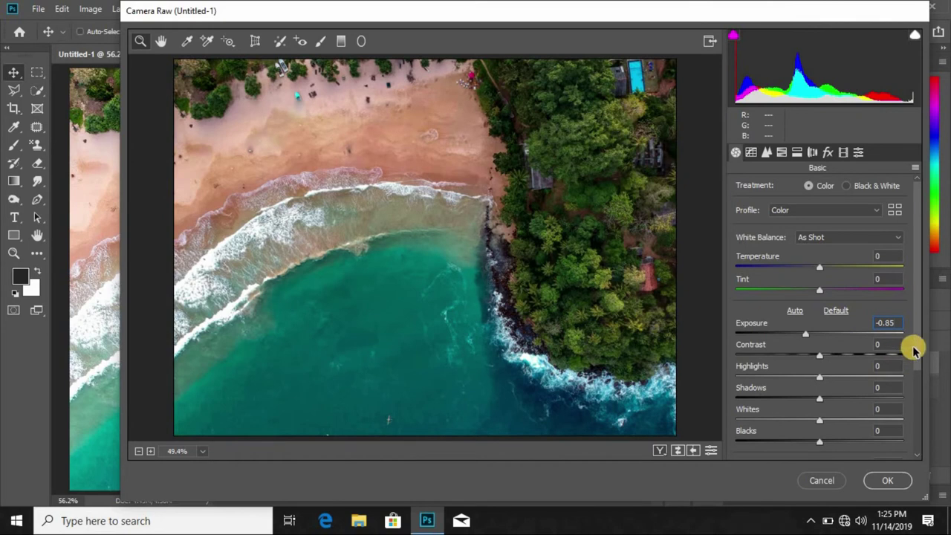
drag(914, 349, 921, 386)
click(866, 376)
text(-10)
scroll(923, 402, down, 2)
click(859, 374)
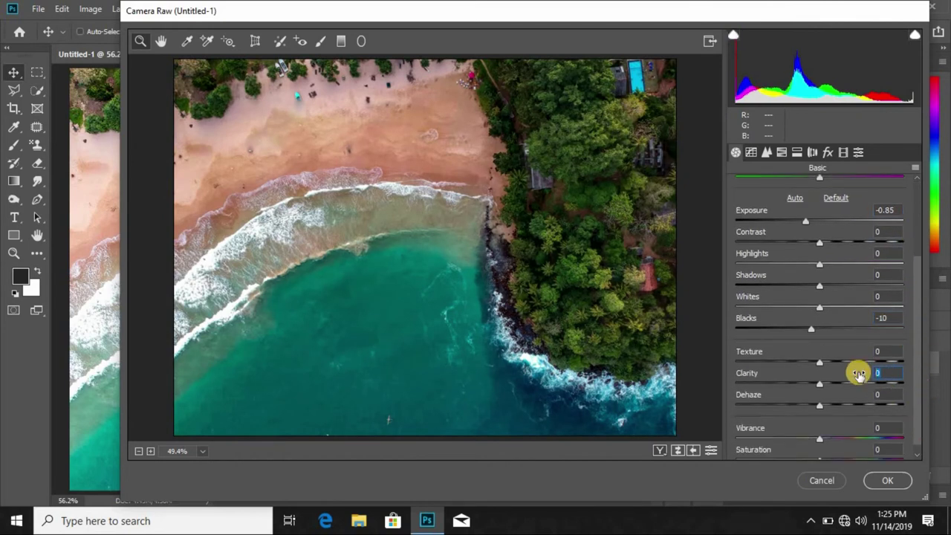
click(884, 480)
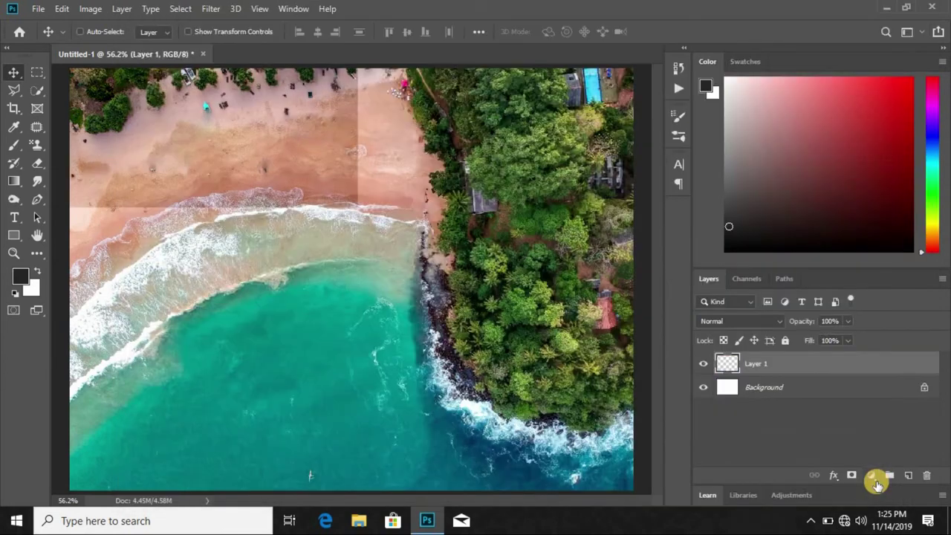
- Open blue-textile-1078981 and bring it into Untitled-1 as a new layer
key(ctrl+minus)
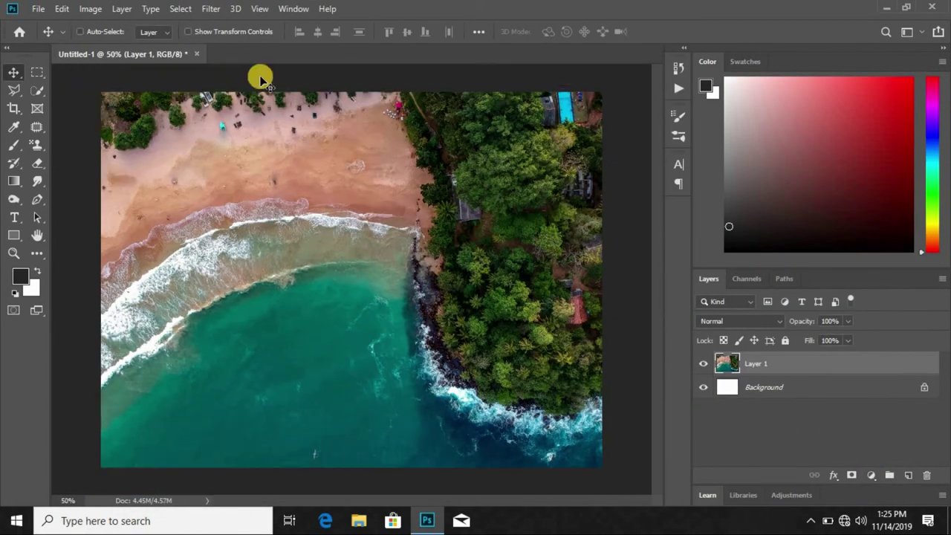
click(38, 8)
click(51, 36)
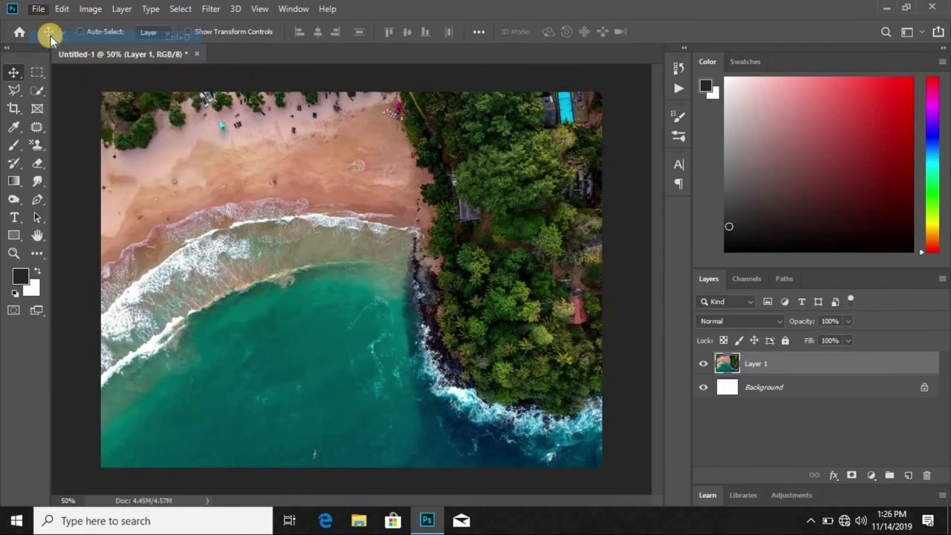
click(420, 226)
click(357, 311)
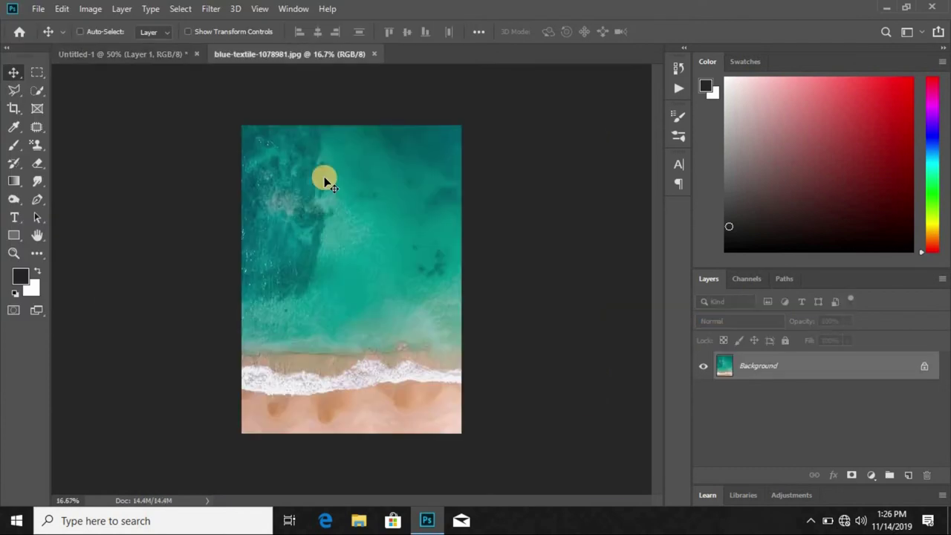
drag(323, 176, 349, 290)
- Rotate the sea layer 180°, flip it horizontally, and scale it to about 76%, leaving a top beach strip
right_click(349, 290)
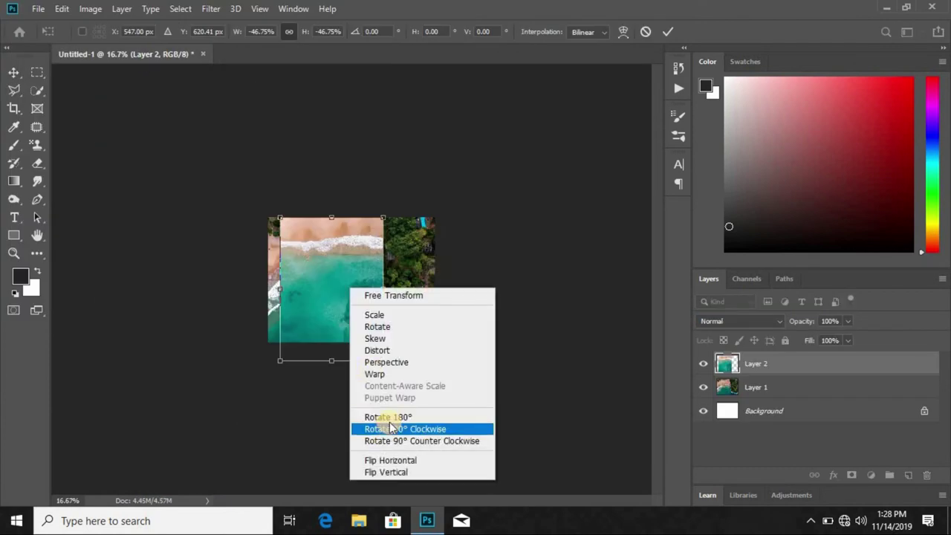
click(386, 417)
right_click(362, 272)
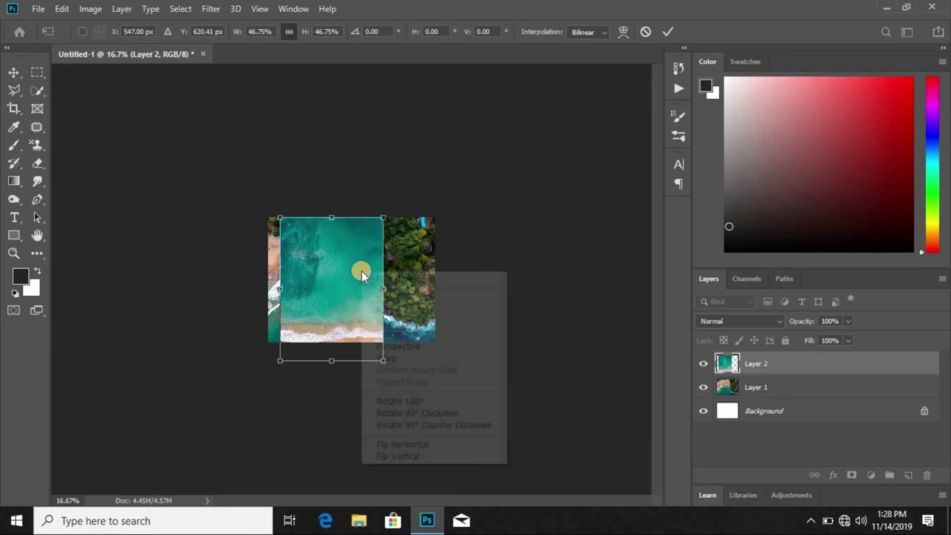
click(426, 443)
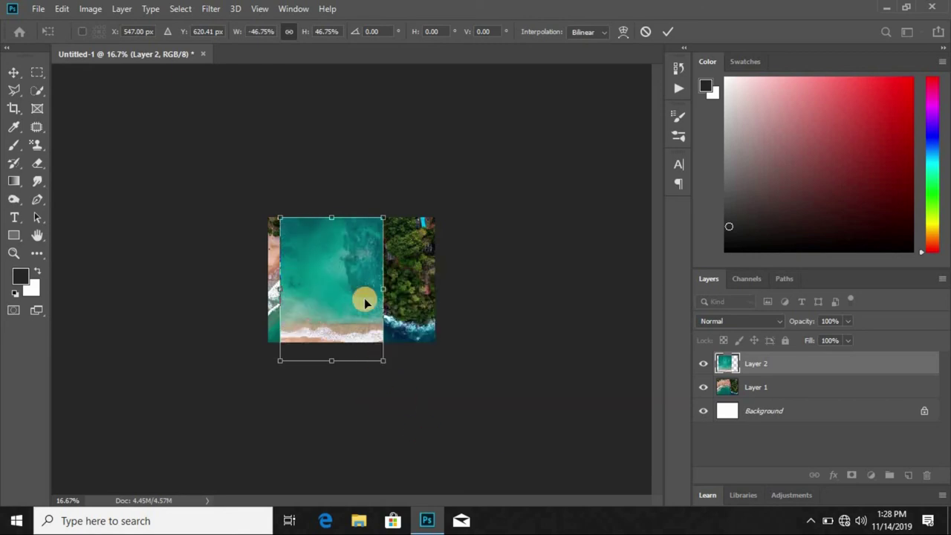
drag(365, 299, 380, 354)
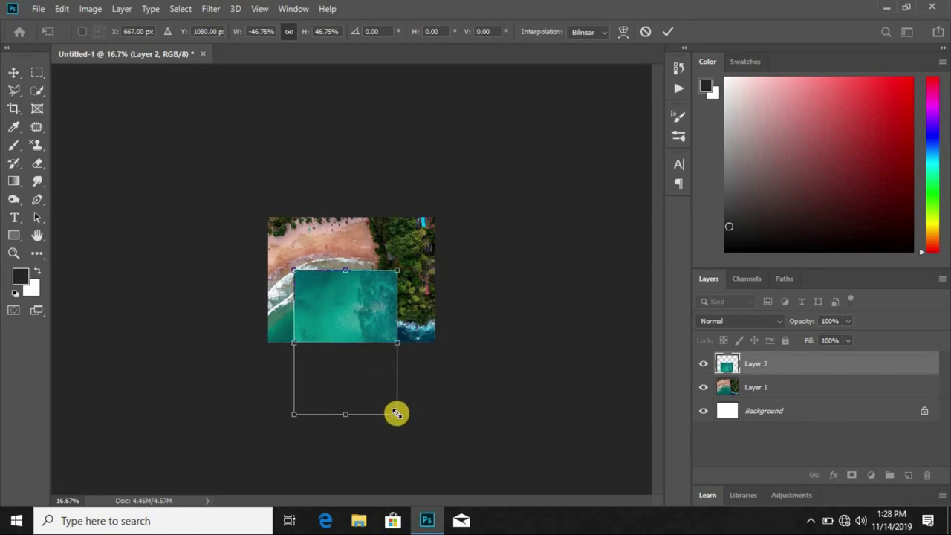
drag(397, 343, 436, 343)
drag(295, 340, 269, 342)
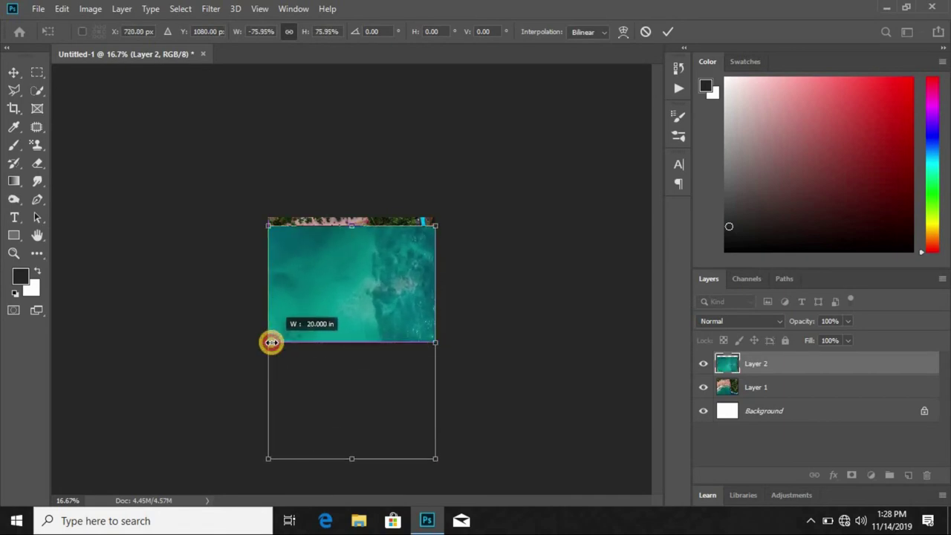
click(671, 31)
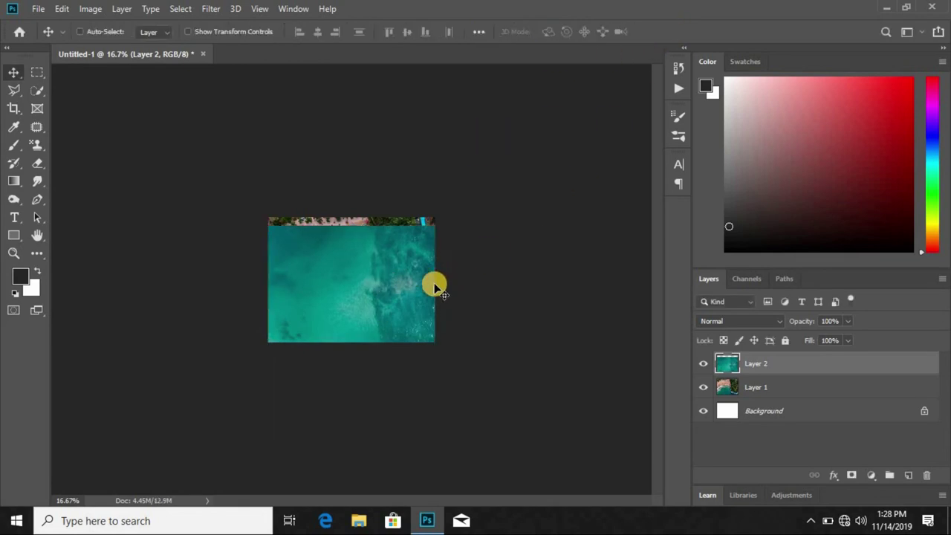
scroll(435, 287, up, 5)
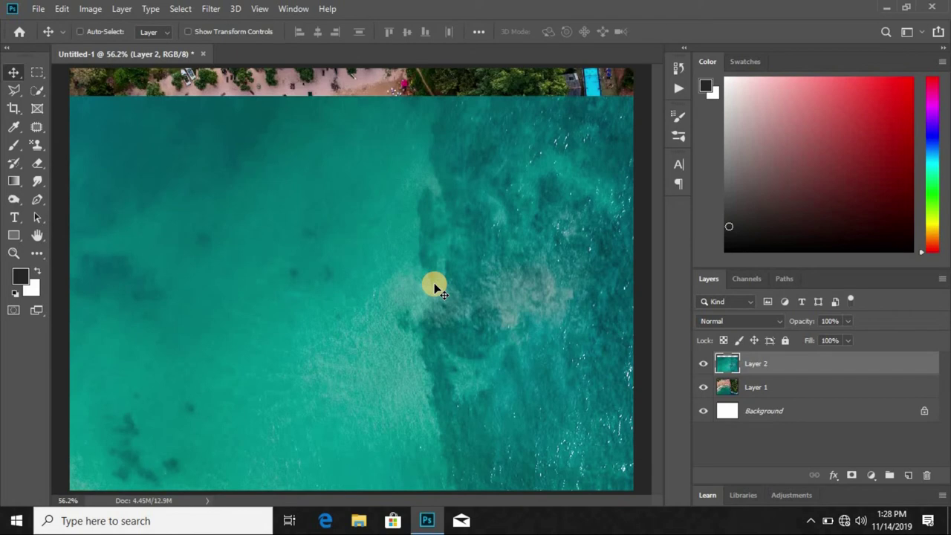
key(d)
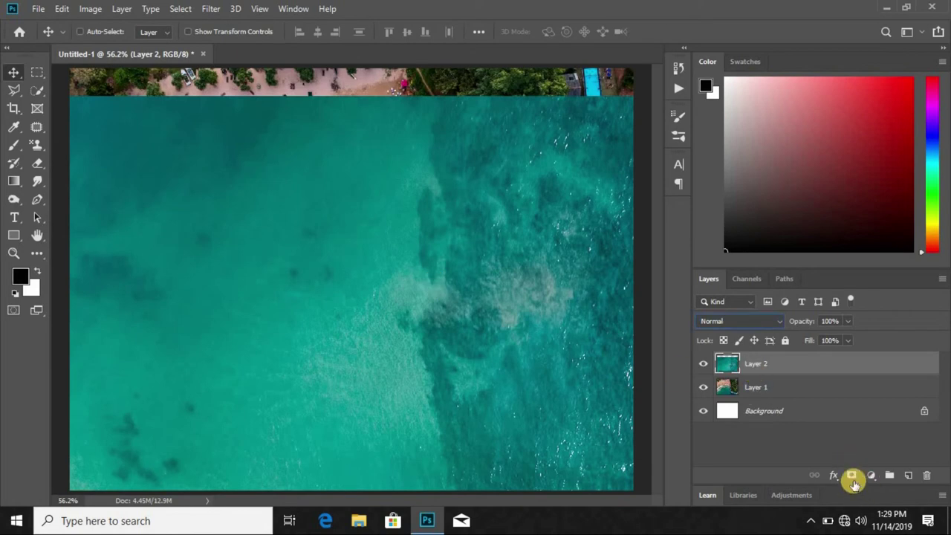
- Mask Layer 2 with a 300 px black brush, revealing the beach, trees and shoreline waves
click(851, 474)
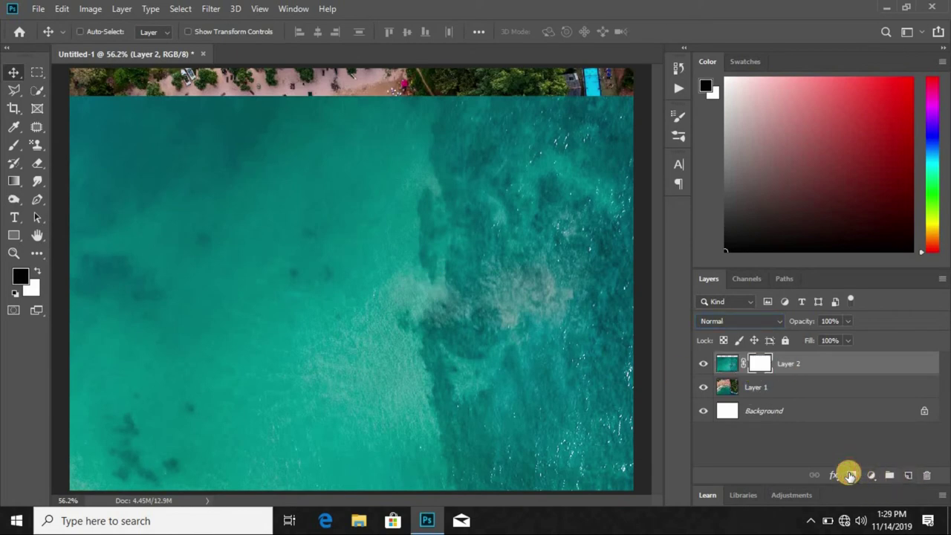
click(13, 145)
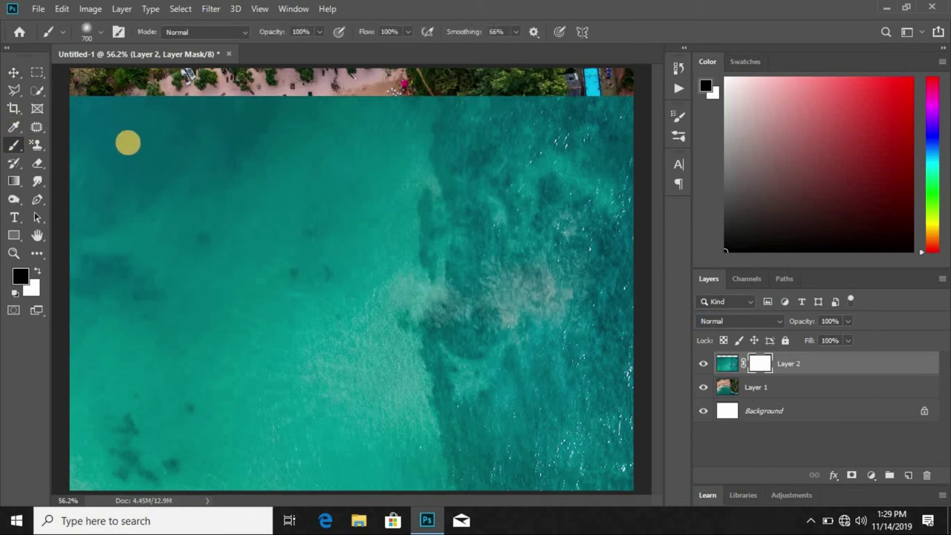
key(bracketleft)
key(bracketleft)
key(bracketleft)
click(102, 132)
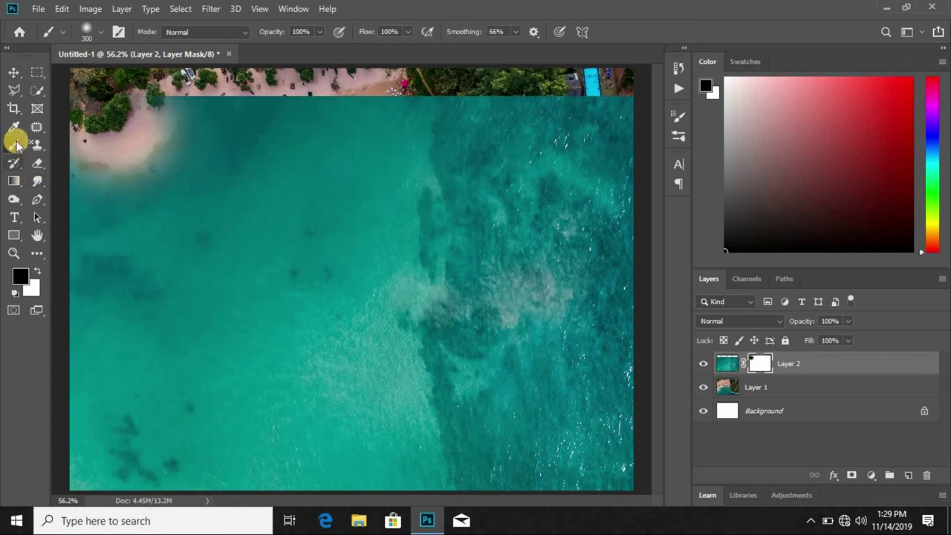
mouse_move(134, 137)
mouse_down()
mouse_move(488, 134)
mouse_move(381, 132)
mouse_up()
mouse_move(616, 164)
mouse_down()
mouse_move(573, 400)
mouse_move(557, 393)
mouse_move(472, 215)
mouse_move(475, 344)
mouse_move(646, 168)
mouse_move(634, 145)
mouse_move(610, 329)
mouse_move(586, 156)
mouse_move(522, 272)
mouse_move(533, 269)
mouse_move(526, 292)
mouse_up()
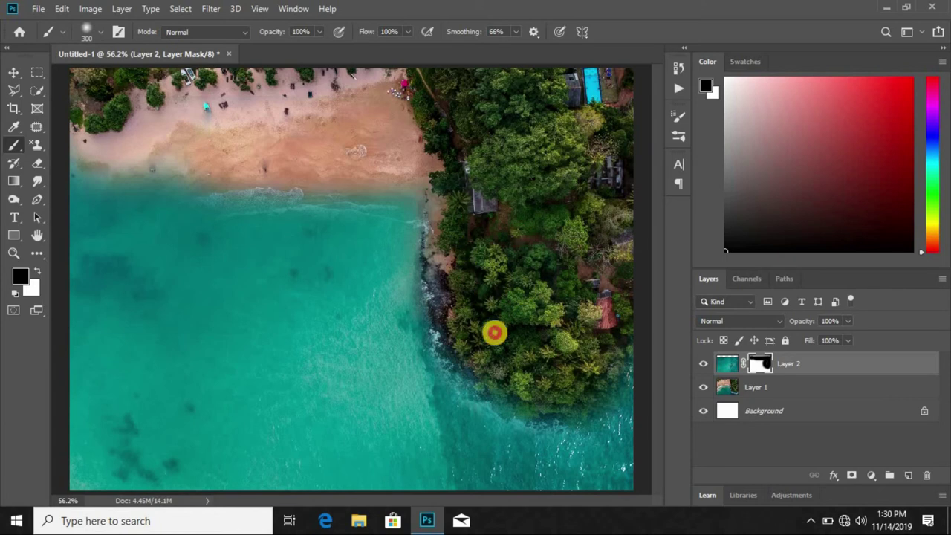
mouse_move(379, 206)
mouse_down()
mouse_move(284, 223)
mouse_move(92, 191)
mouse_move(83, 206)
mouse_move(96, 245)
mouse_move(95, 300)
mouse_move(330, 249)
mouse_move(431, 261)
mouse_move(72, 304)
mouse_move(72, 332)
mouse_move(238, 238)
mouse_up()
mouse_move(91, 331)
mouse_down()
mouse_move(81, 347)
mouse_move(142, 386)
mouse_up()
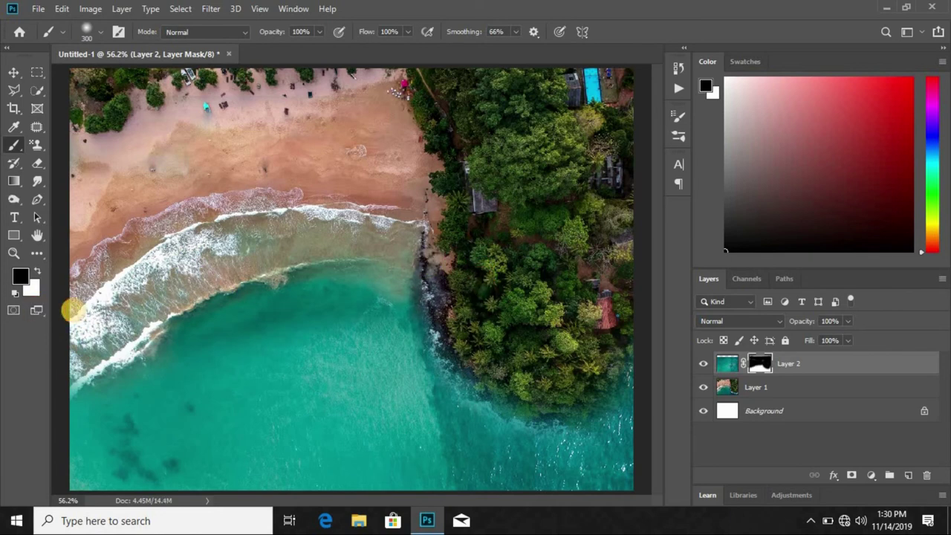
- Refine the mask with a 175 px brush around the rocky shore and inner wave
key(bracketleft)
key(bracketleft)
key(bracketleft)
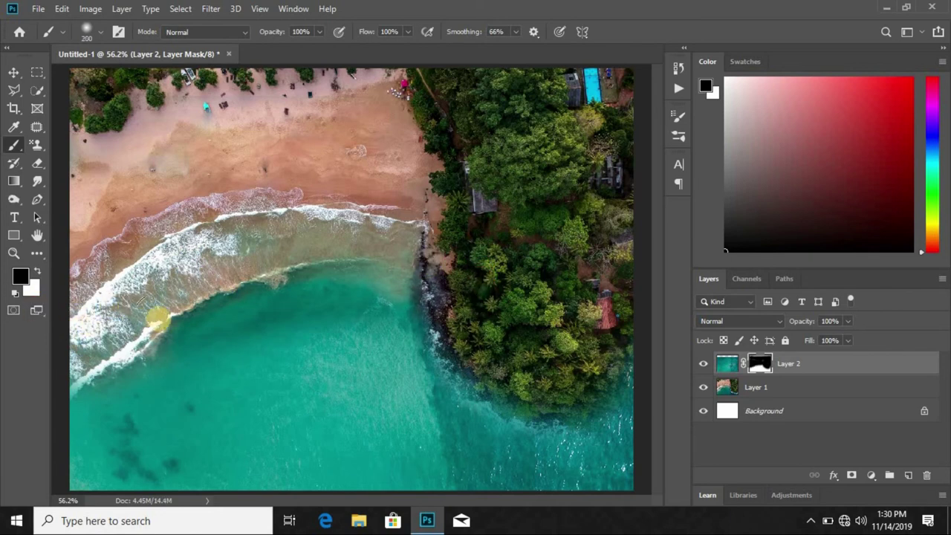
drag(434, 274, 425, 251)
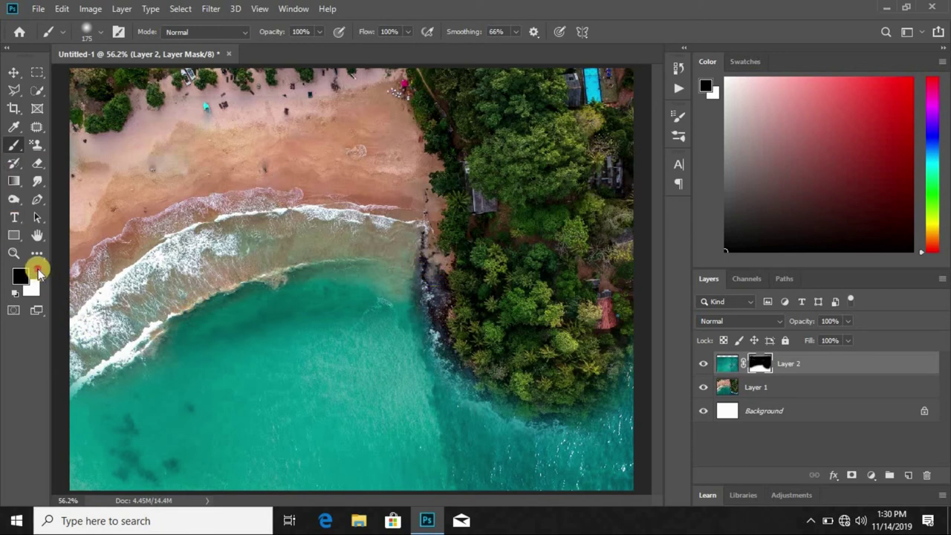
click(37, 271)
mouse_move(181, 319)
mouse_down()
mouse_move(424, 288)
mouse_move(390, 283)
mouse_up()
click(33, 272)
mouse_move(186, 310)
mouse_down()
mouse_move(352, 252)
mouse_move(87, 364)
mouse_up()
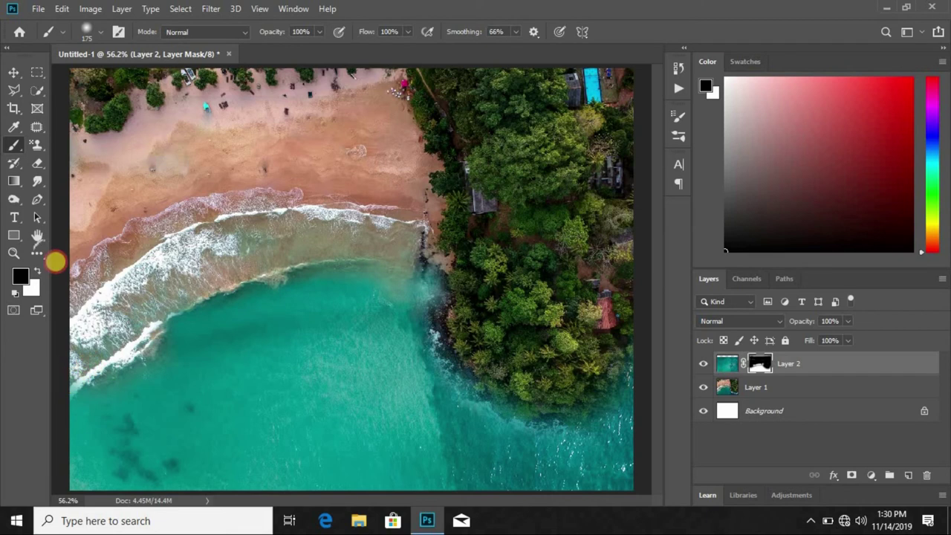
- Apply the sea layer's mask permanently
click(13, 72)
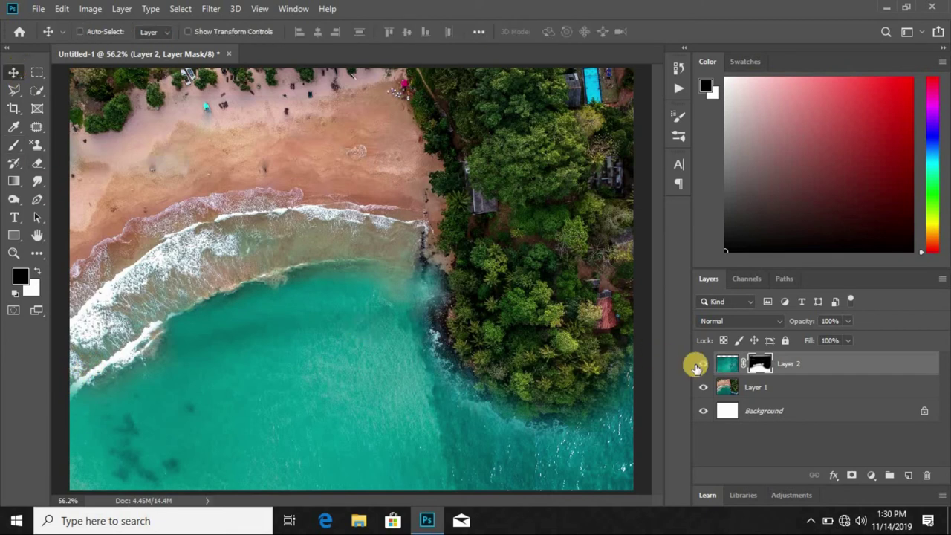
right_click(761, 362)
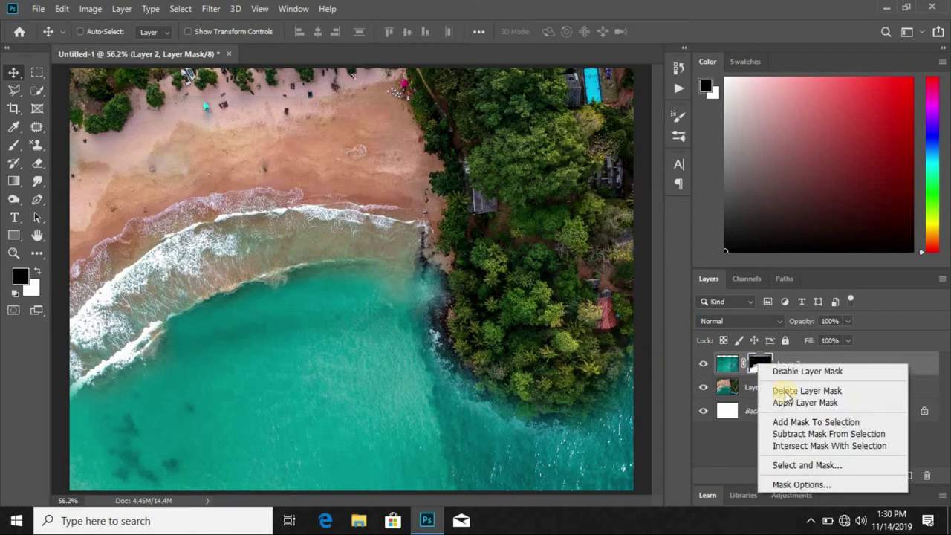
click(793, 403)
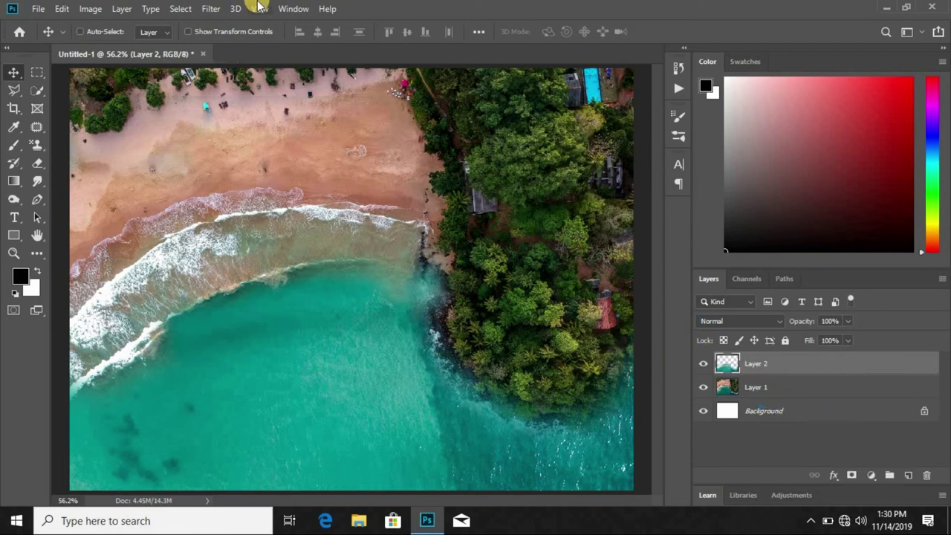
click(211, 9)
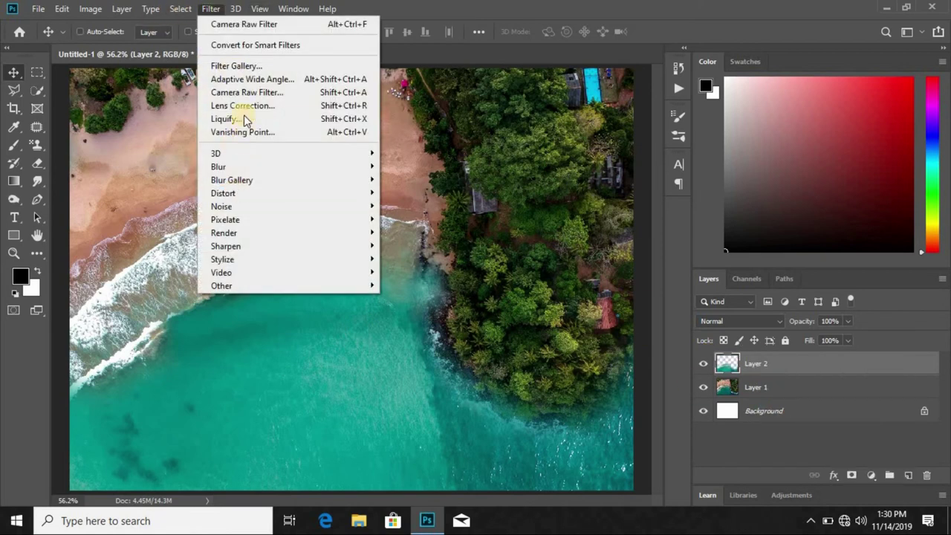
- Darken the sea layer in Camera Raw: Exposure -0.85, Blacks -10, and added clarity
click(246, 91)
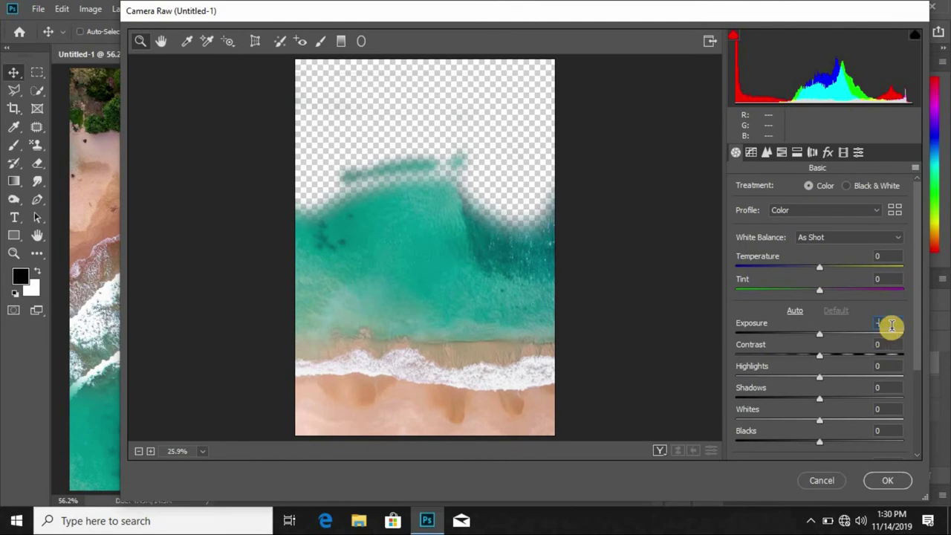
text(-0.85)
key(Return)
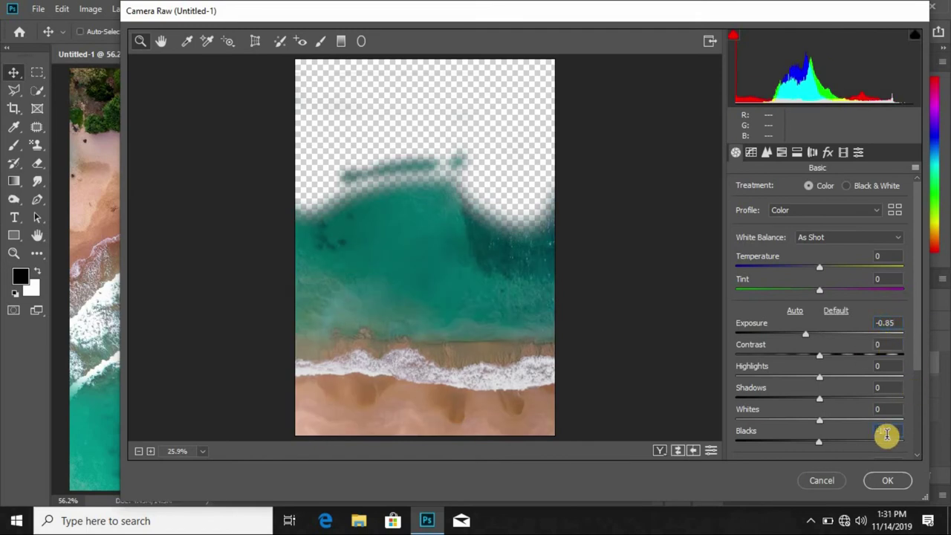
mouse_move(917, 367)
mouse_down()
mouse_move(919, 405)
mouse_move(898, 431)
mouse_up()
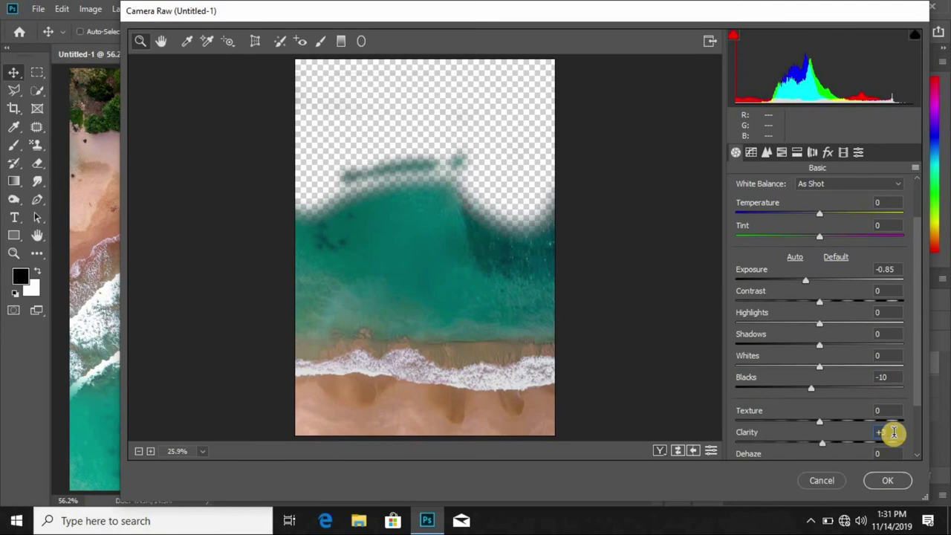
click(902, 481)
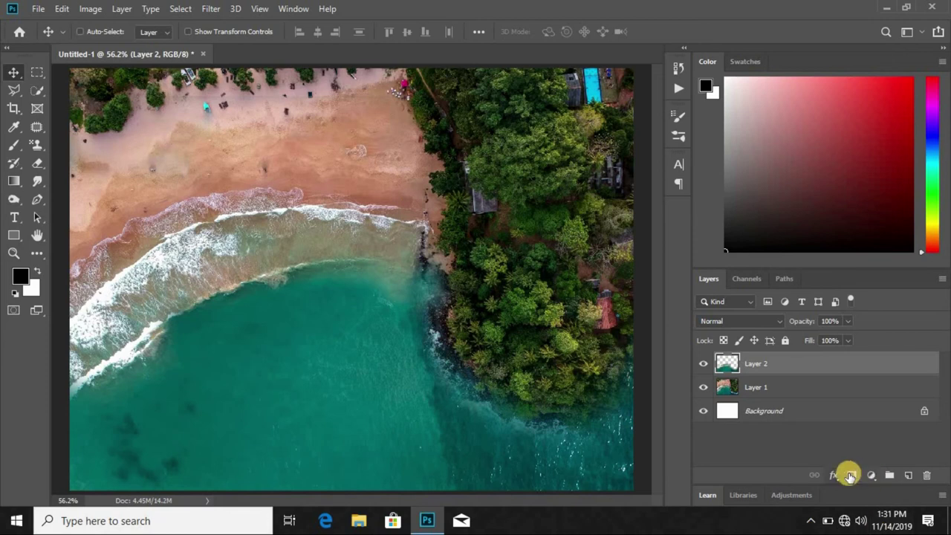
- Add a new mask to Layer 2 and paint black along the top-left and shoreline
click(853, 475)
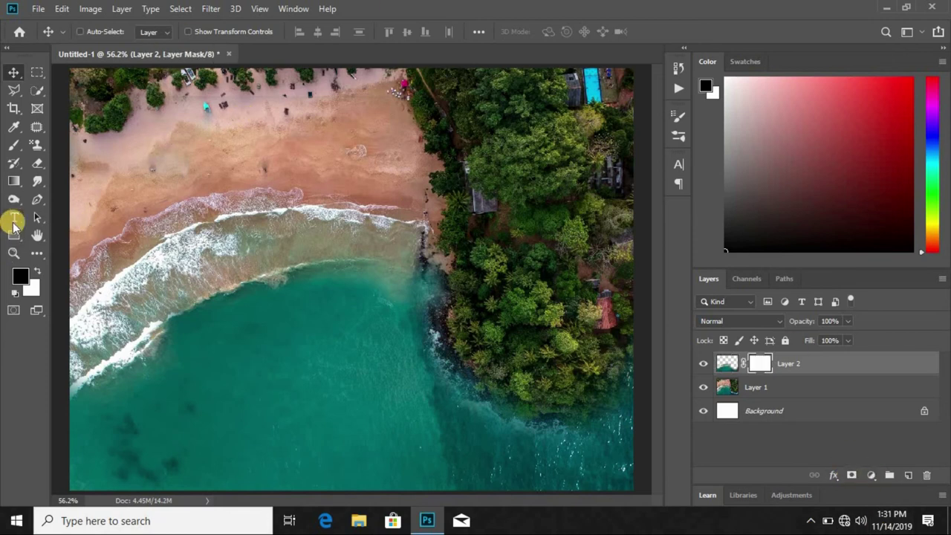
click(13, 145)
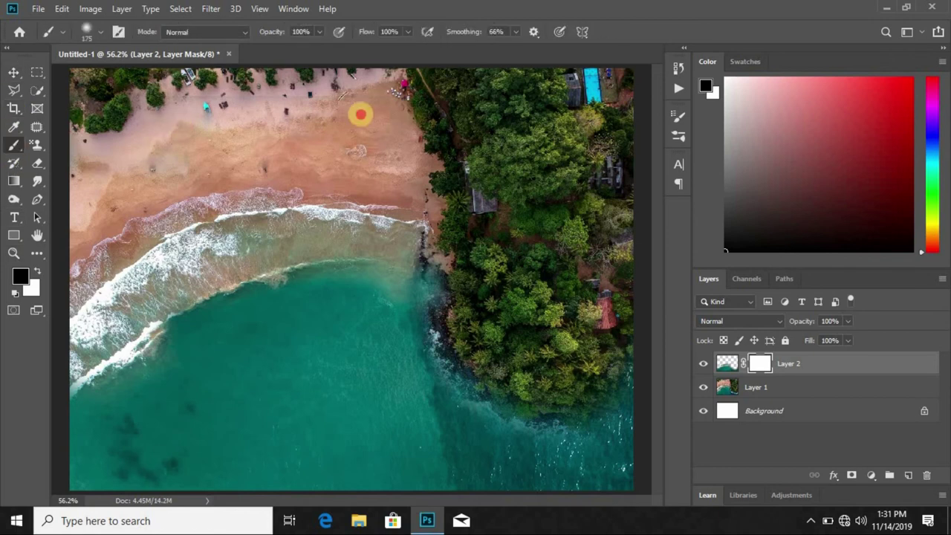
click(294, 112)
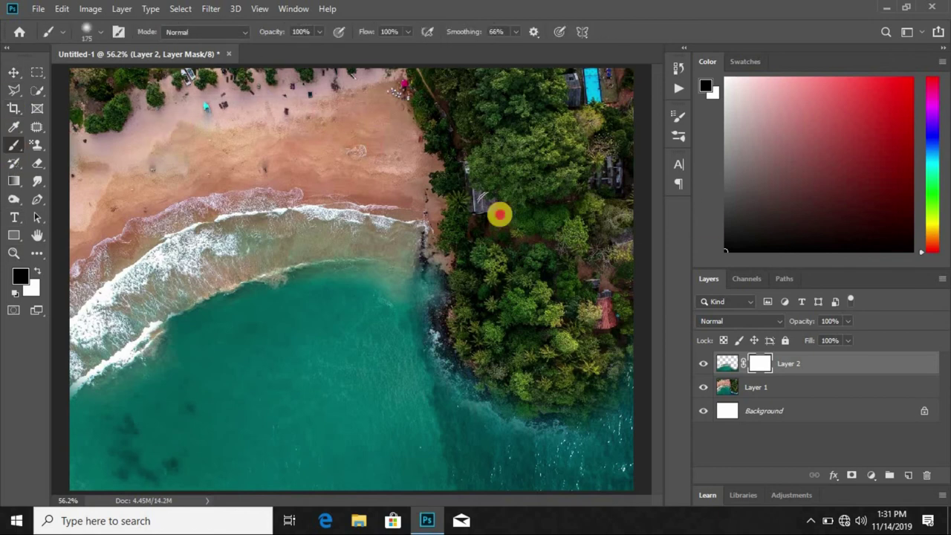
drag(81, 88, 88, 114)
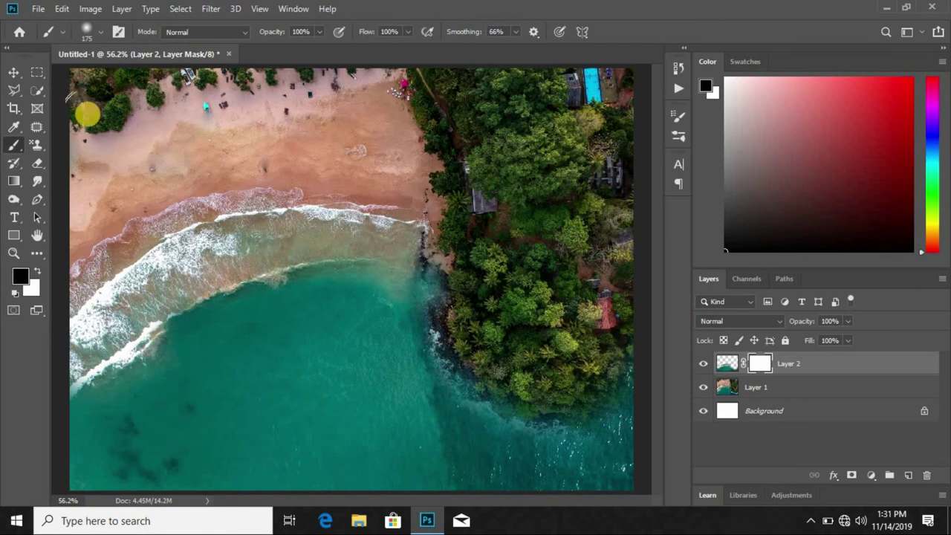
click(11, 72)
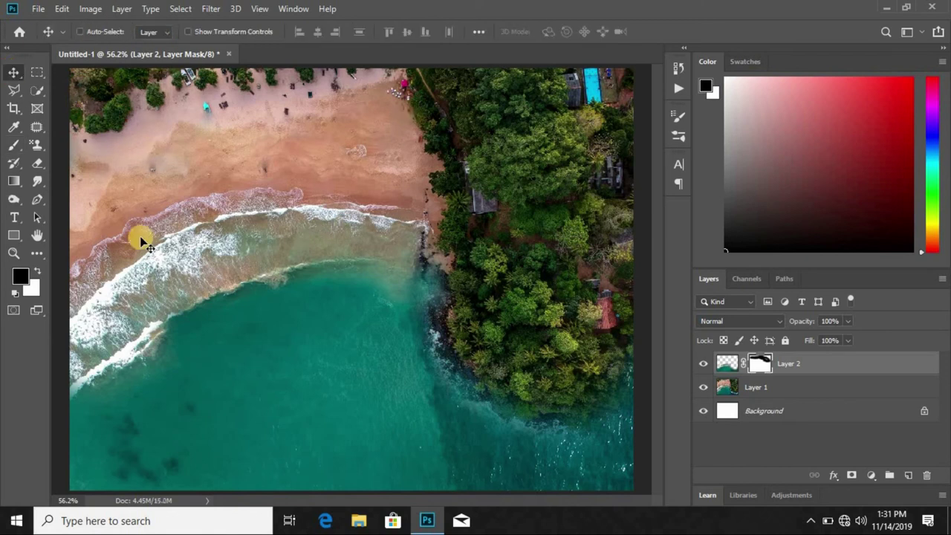
click(14, 144)
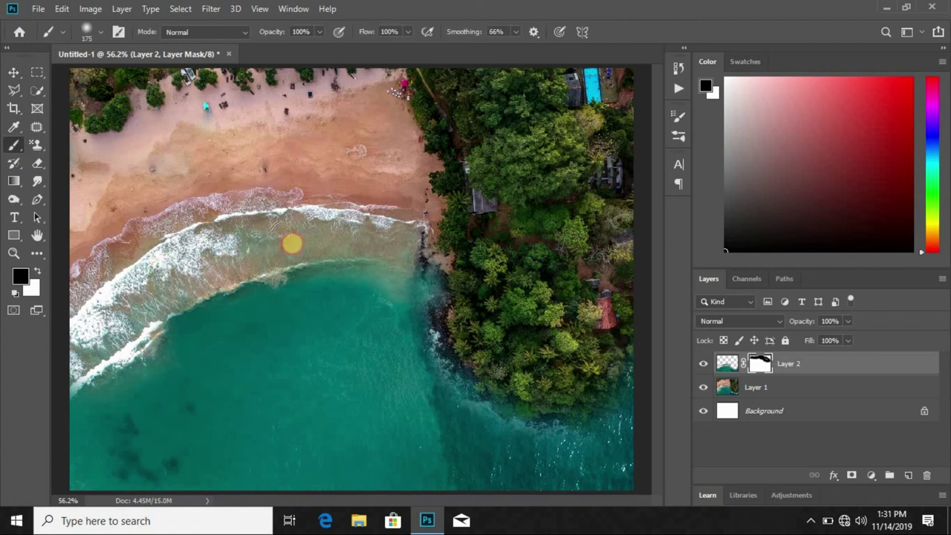
drag(417, 238, 71, 331)
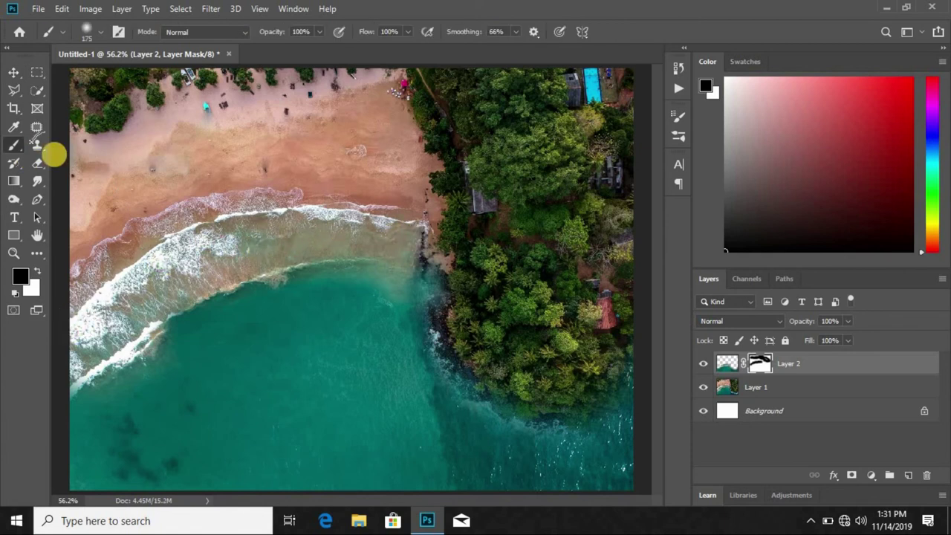
- Mask out more water along the rocky coast, then apply the mask permanently
click(10, 72)
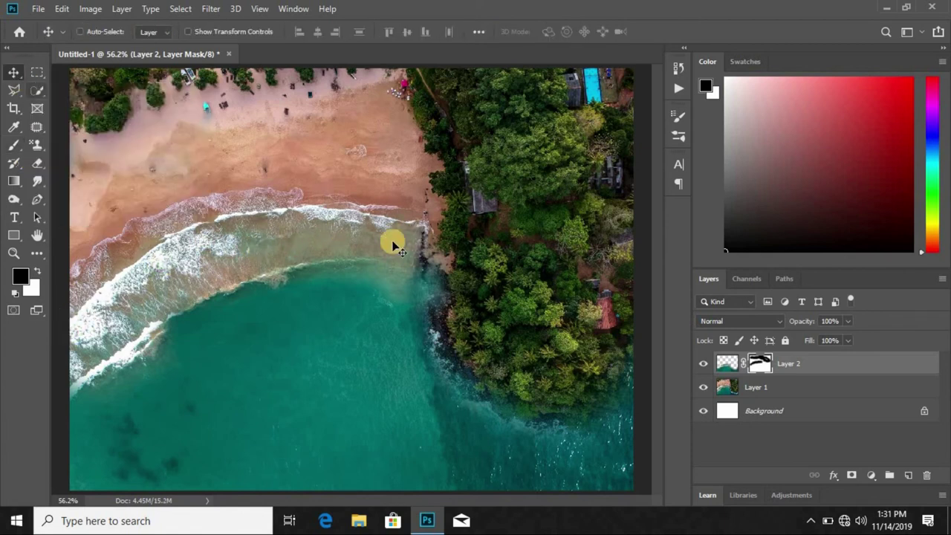
click(15, 146)
mouse_move(459, 296)
mouse_down()
mouse_move(446, 297)
mouse_move(544, 391)
mouse_move(468, 351)
mouse_move(497, 382)
mouse_move(599, 372)
mouse_move(620, 359)
mouse_move(568, 379)
mouse_move(489, 370)
mouse_up()
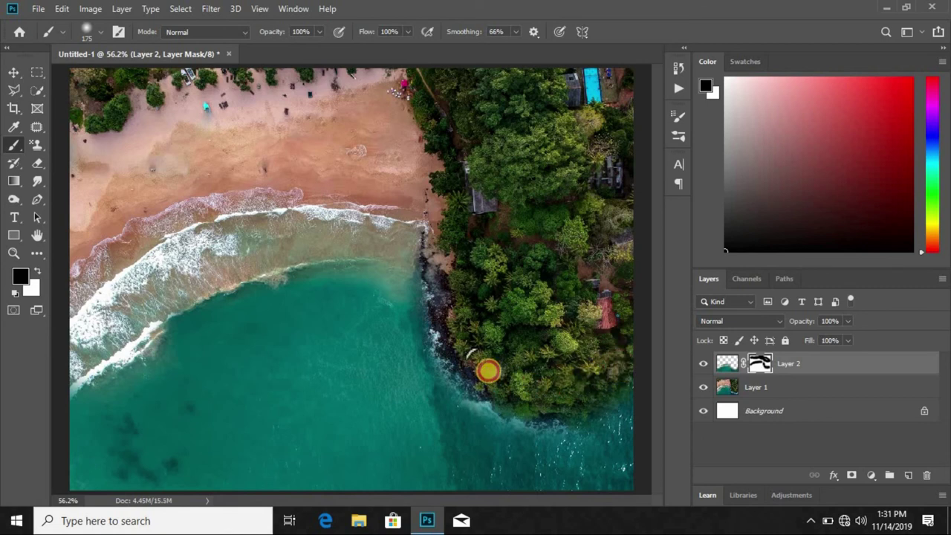
mouse_move(446, 317)
mouse_down()
mouse_move(457, 342)
mouse_move(510, 379)
mouse_move(575, 397)
mouse_move(617, 388)
mouse_move(559, 391)
mouse_up()
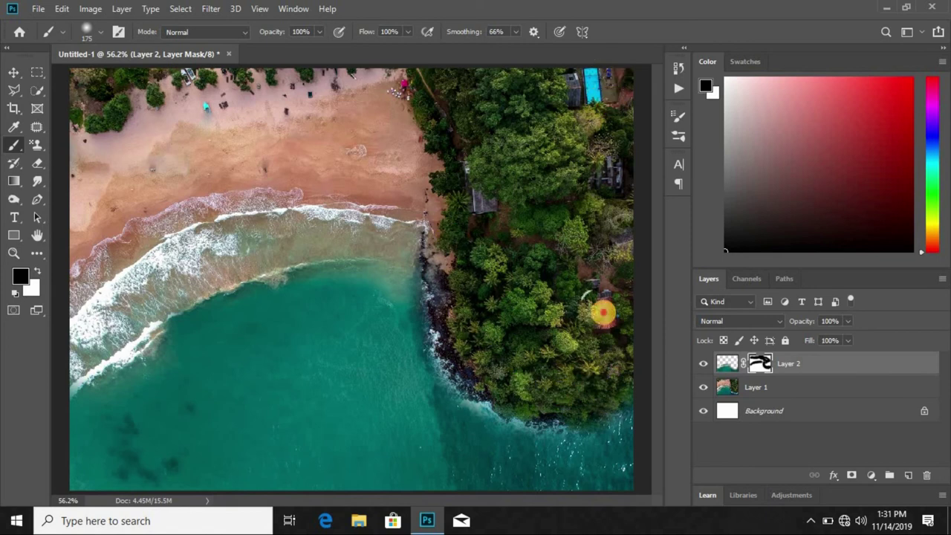
mouse_move(609, 398)
mouse_down()
mouse_move(605, 409)
mouse_move(622, 397)
mouse_up()
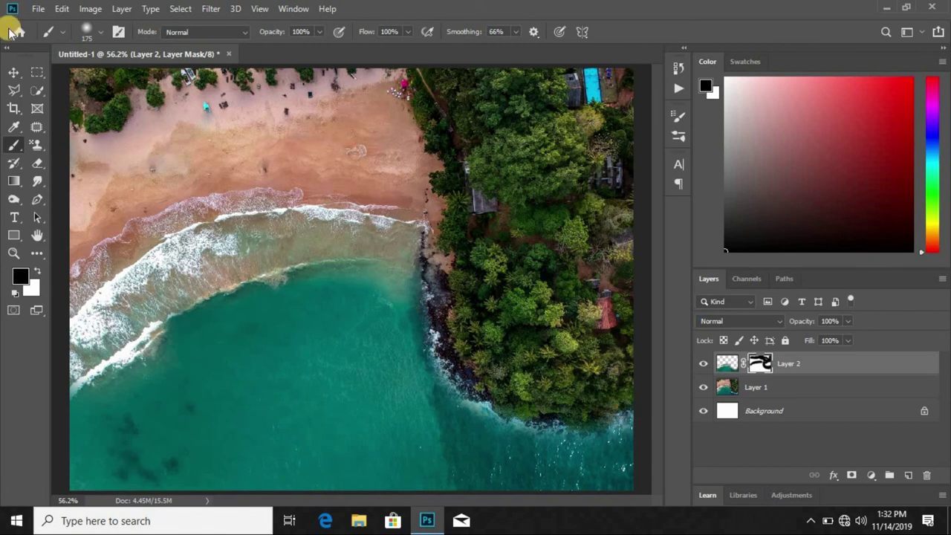
click(17, 71)
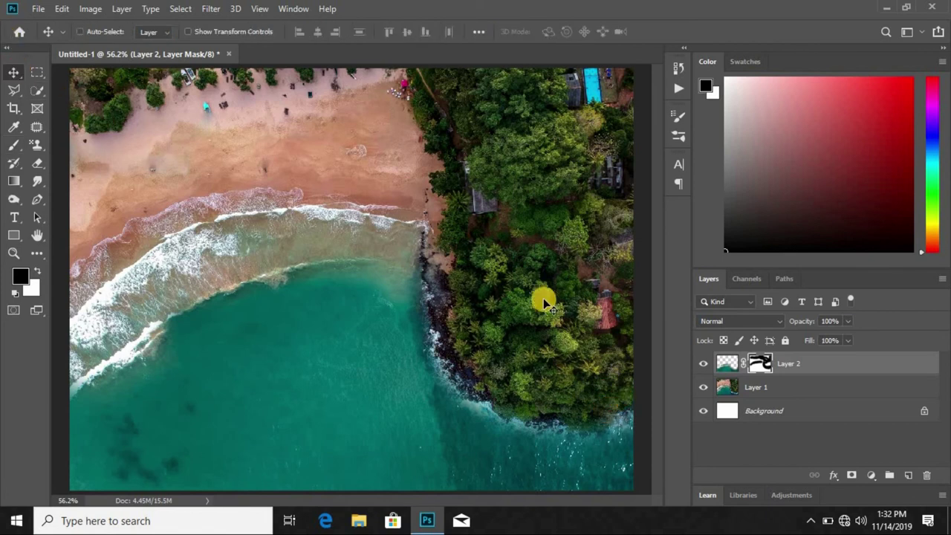
drag(786, 367, 760, 376)
right_click(761, 370)
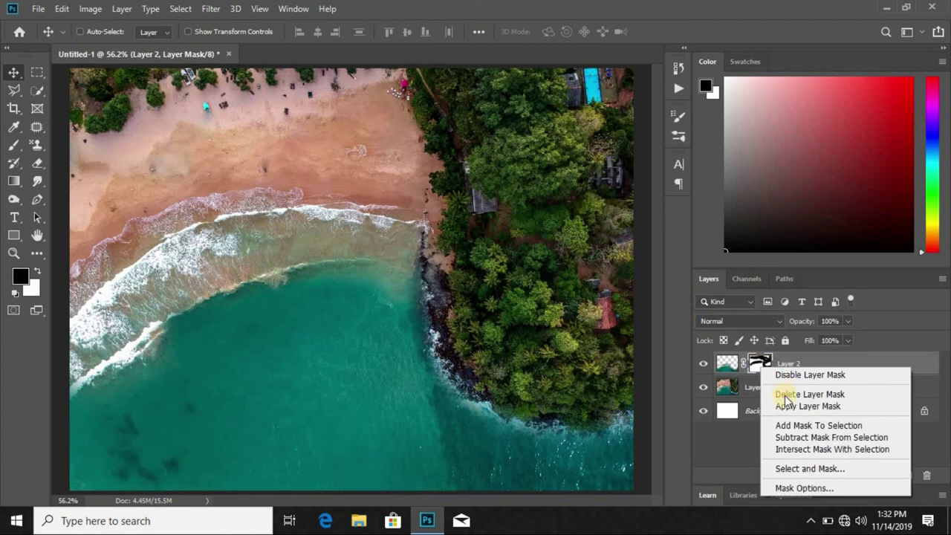
click(743, 406)
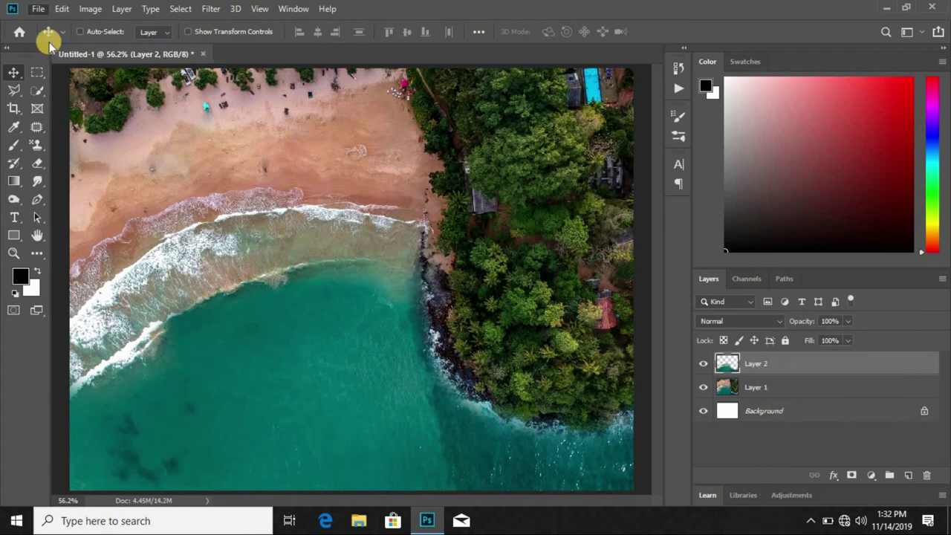
- Open the lizard eye image
key(ctrl+o)
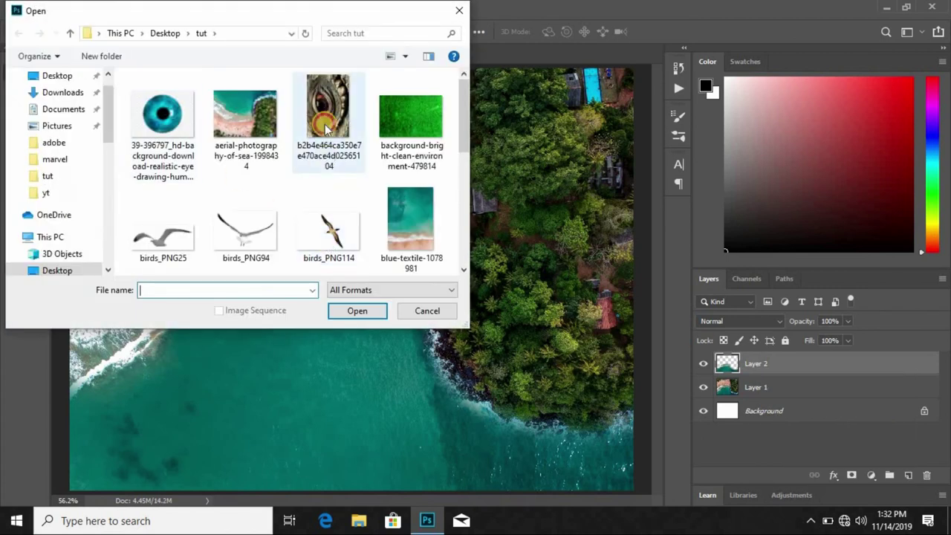
click(327, 128)
click(355, 311)
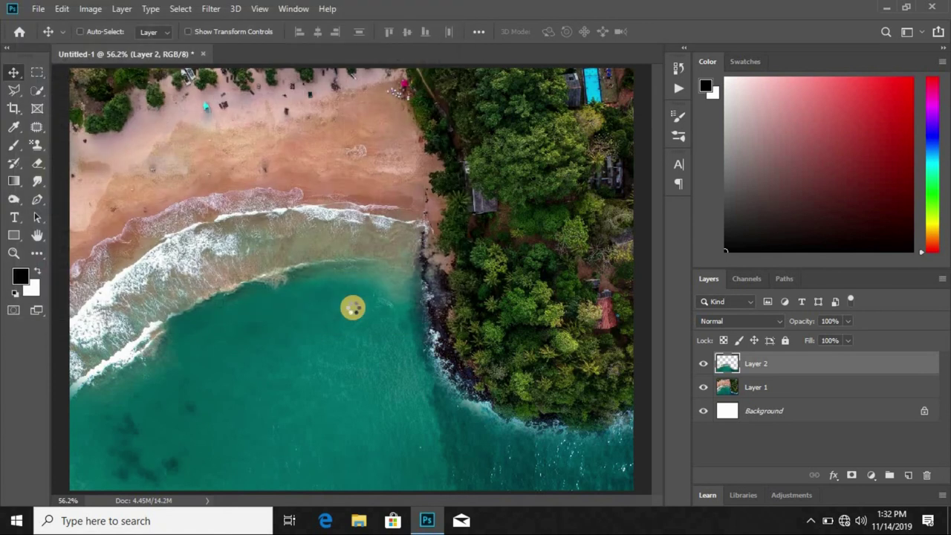
- Place the lizard eye as Layer 3, rotated about 89° over the lower sea
mouse_move(261, 142)
mouse_down()
mouse_move(169, 51)
mouse_move(340, 304)
mouse_move(341, 366)
mouse_up()
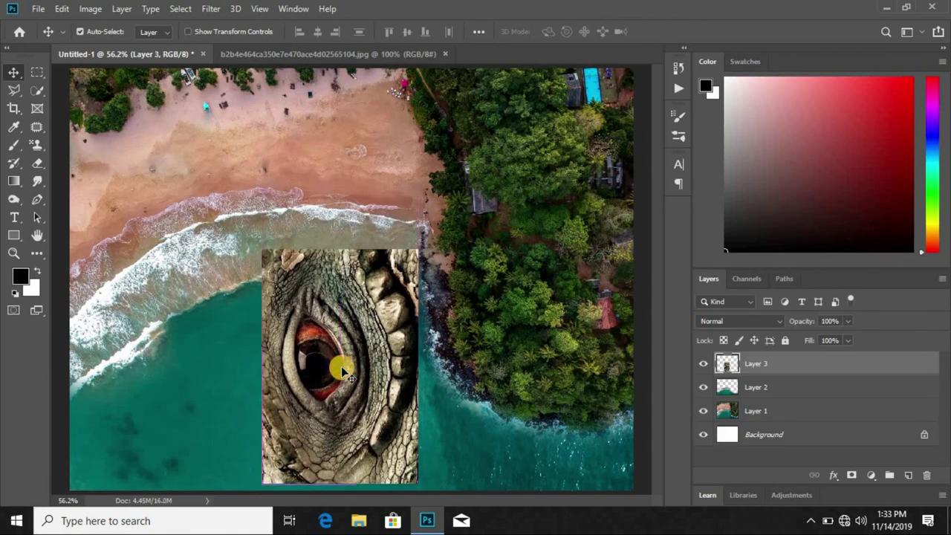
key(ctrl+t)
mouse_move(452, 240)
mouse_down()
mouse_move(495, 403)
mouse_move(472, 460)
mouse_move(451, 466)
mouse_up()
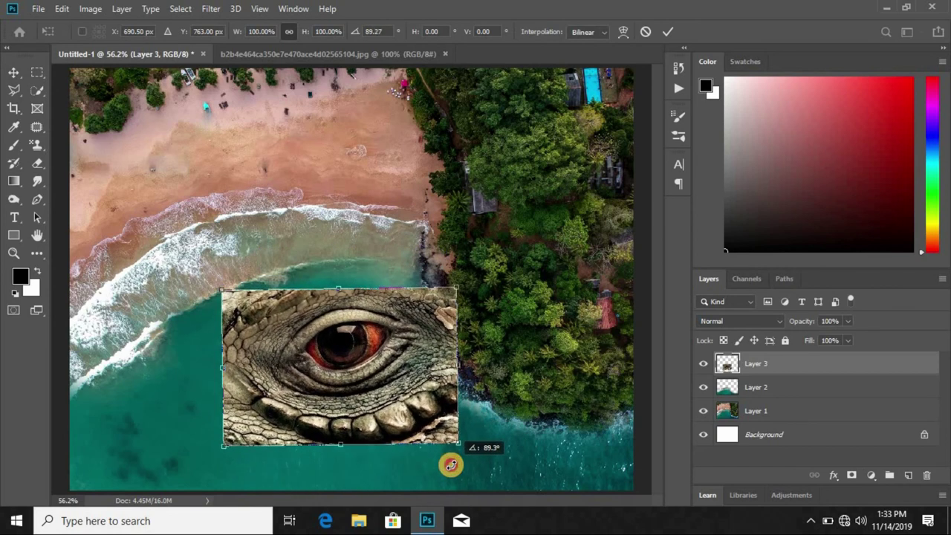
drag(399, 415, 377, 429)
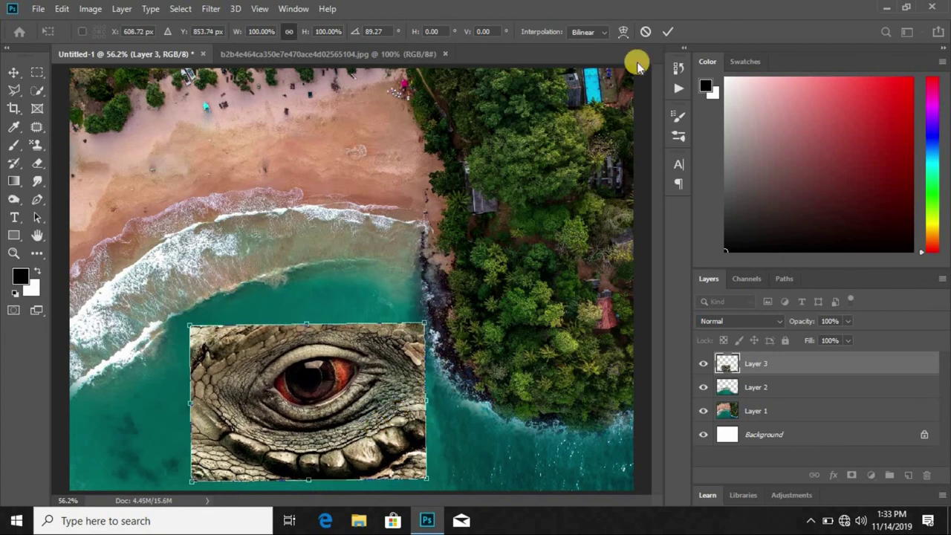
click(667, 41)
drag(365, 409, 369, 401)
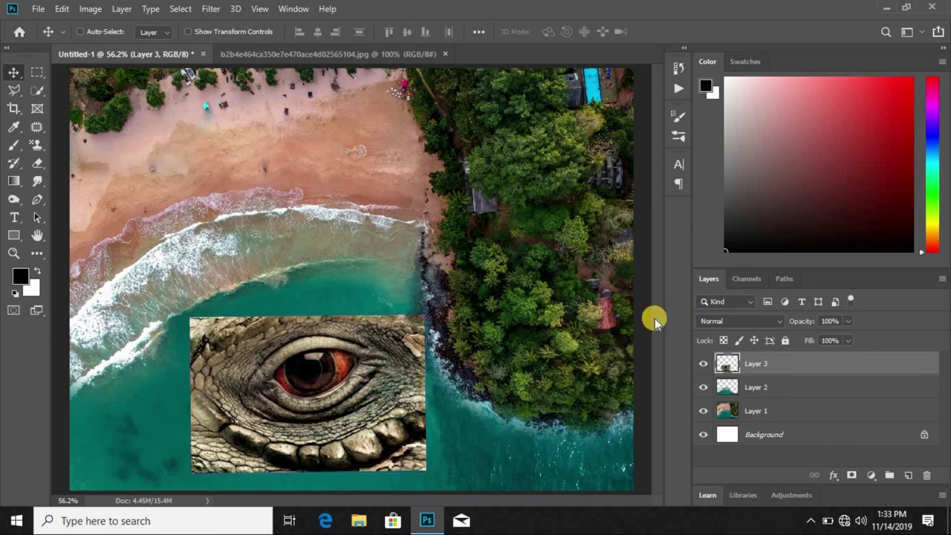
click(736, 320)
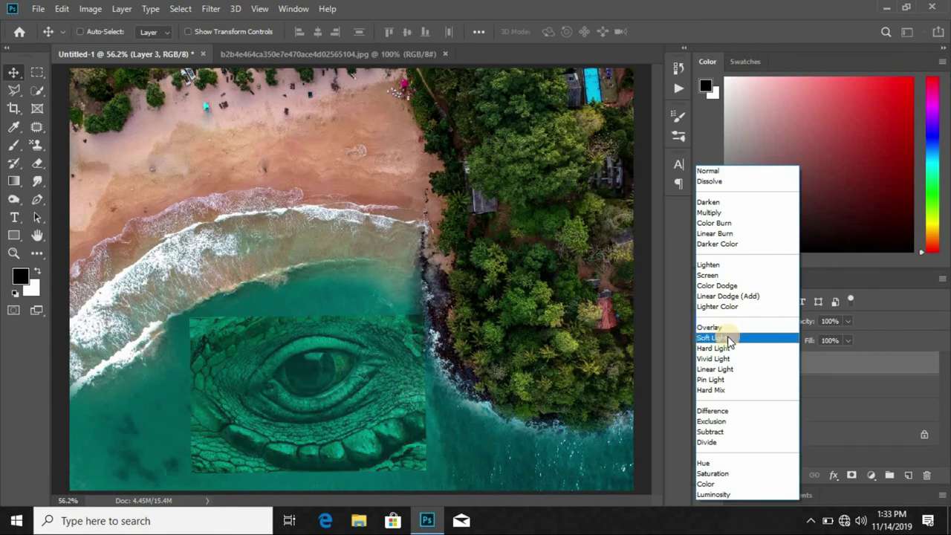
- Set Layer 3 to Soft Light, nudge it, add a layer mask, and pick the Brush
click(729, 340)
drag(400, 424, 388, 425)
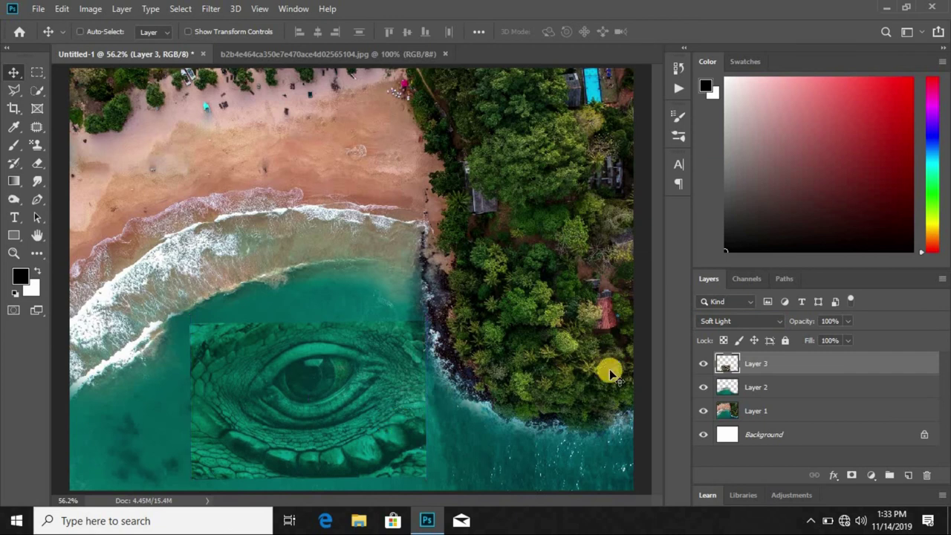
click(852, 474)
click(15, 165)
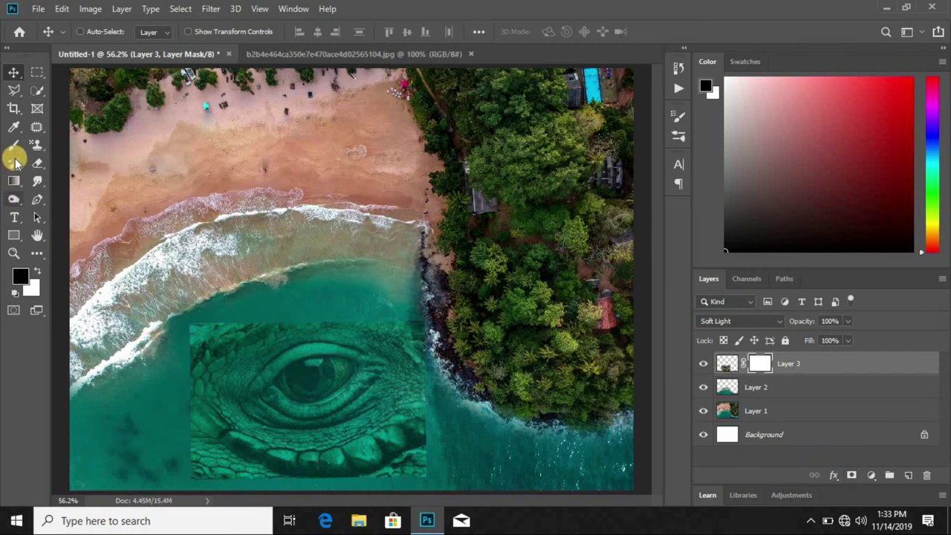
click(14, 149)
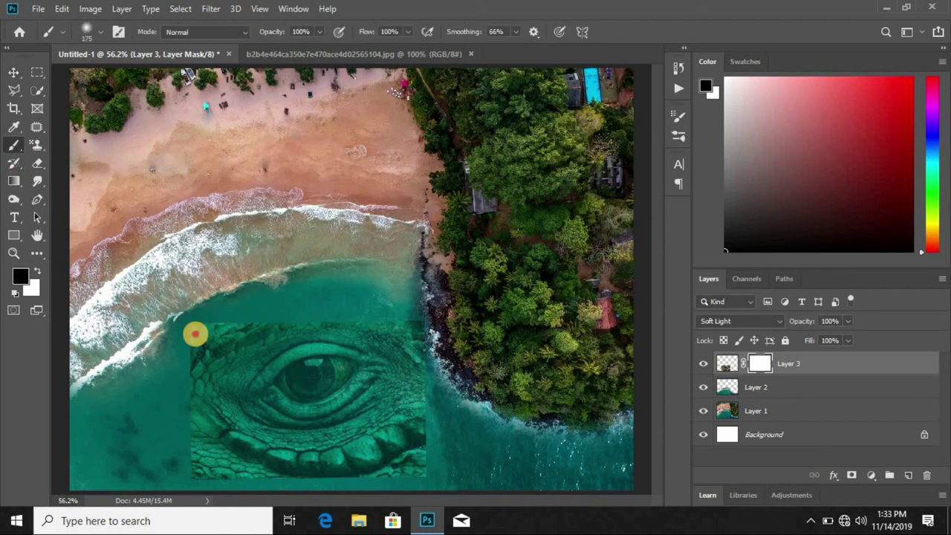
- Set the brush to 58% opacity and 68% flow for mask painting
drag(192, 330, 229, 280)
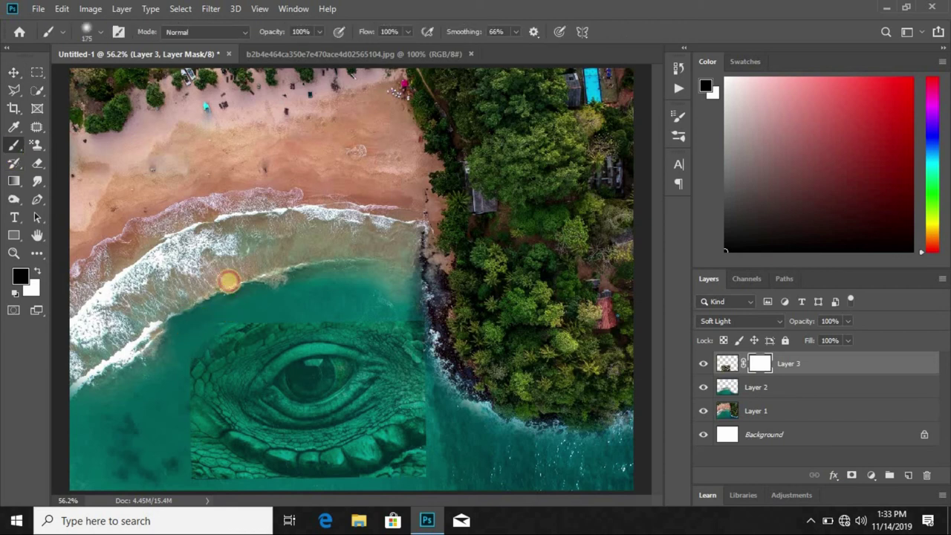
click(318, 32)
drag(299, 46, 295, 48)
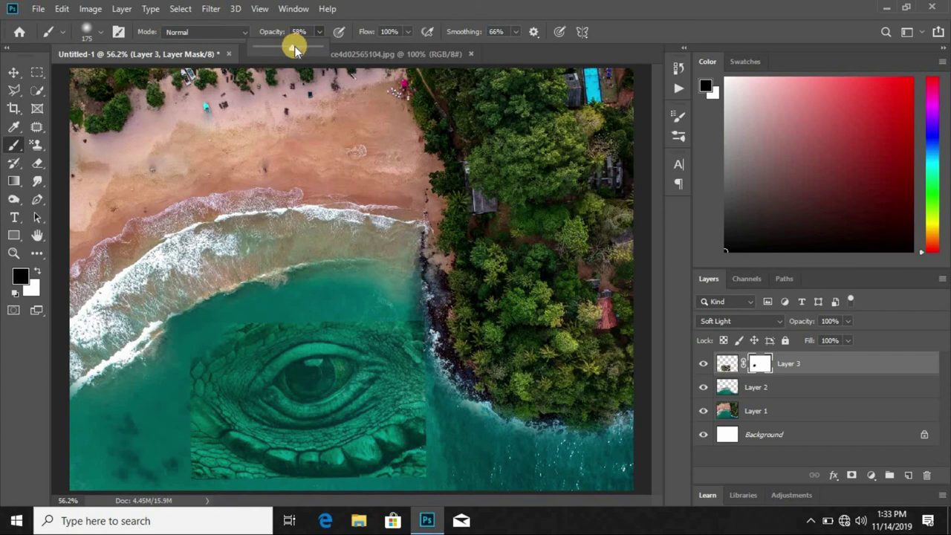
click(408, 34)
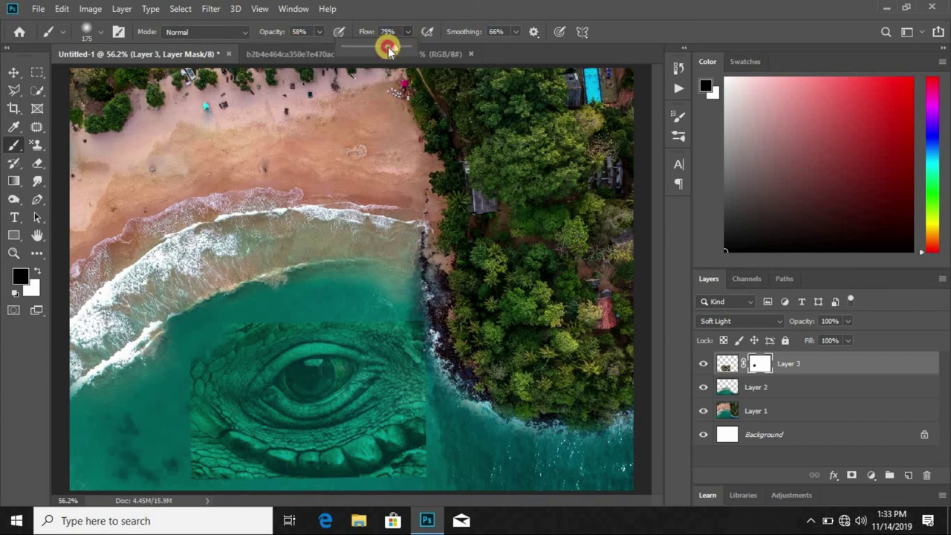
mouse_move(206, 333)
mouse_down()
mouse_move(204, 312)
mouse_move(186, 335)
mouse_move(166, 440)
mouse_up()
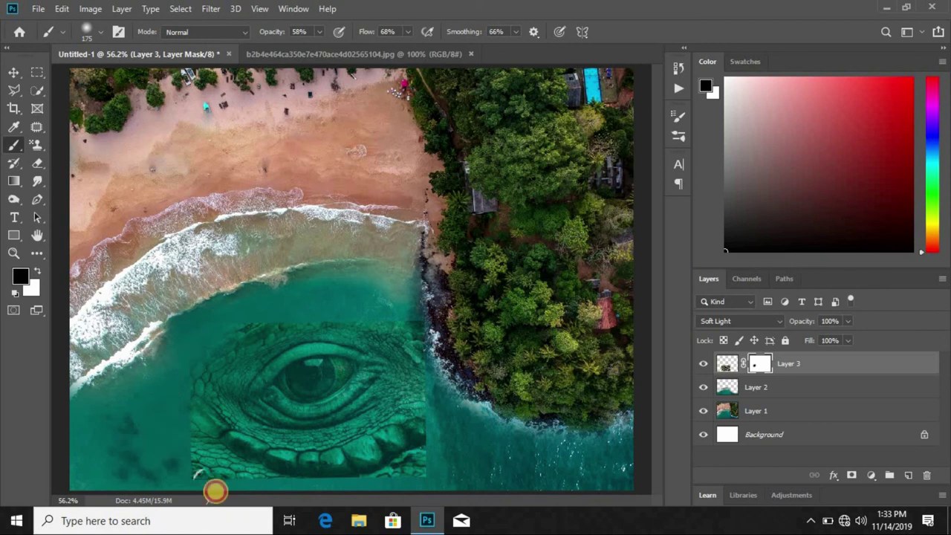
- Paint black on Layer 3's mask to soften the eye's bottom, right, upper and left edges
mouse_move(215, 490)
mouse_down()
mouse_move(187, 455)
mouse_move(267, 491)
mouse_move(183, 448)
mouse_move(268, 503)
mouse_move(408, 488)
mouse_move(436, 459)
mouse_move(385, 495)
mouse_move(416, 469)
mouse_up()
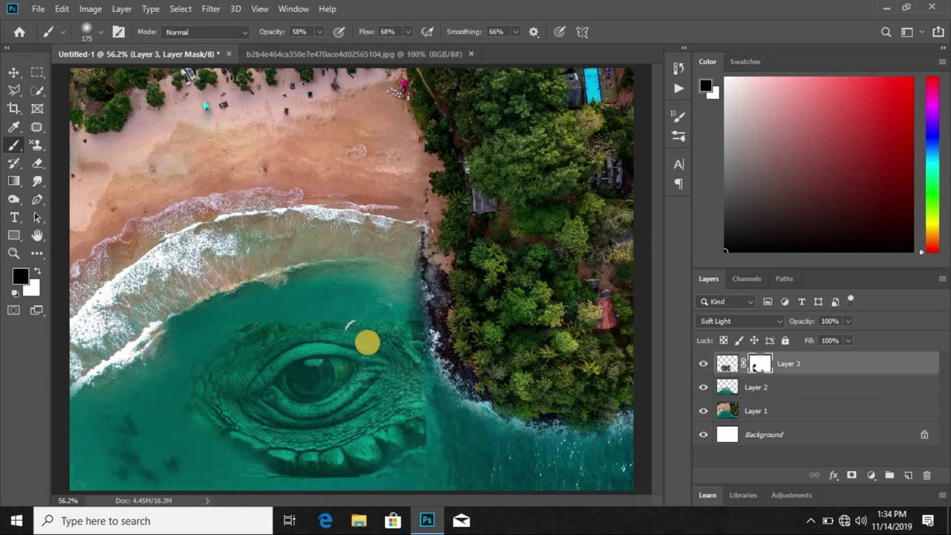
click(436, 340)
mouse_move(436, 339)
mouse_down()
mouse_move(454, 377)
mouse_move(439, 354)
mouse_move(438, 453)
mouse_up()
mouse_move(202, 332)
mouse_down()
mouse_move(249, 301)
mouse_move(203, 363)
mouse_move(193, 431)
mouse_up()
click(223, 468)
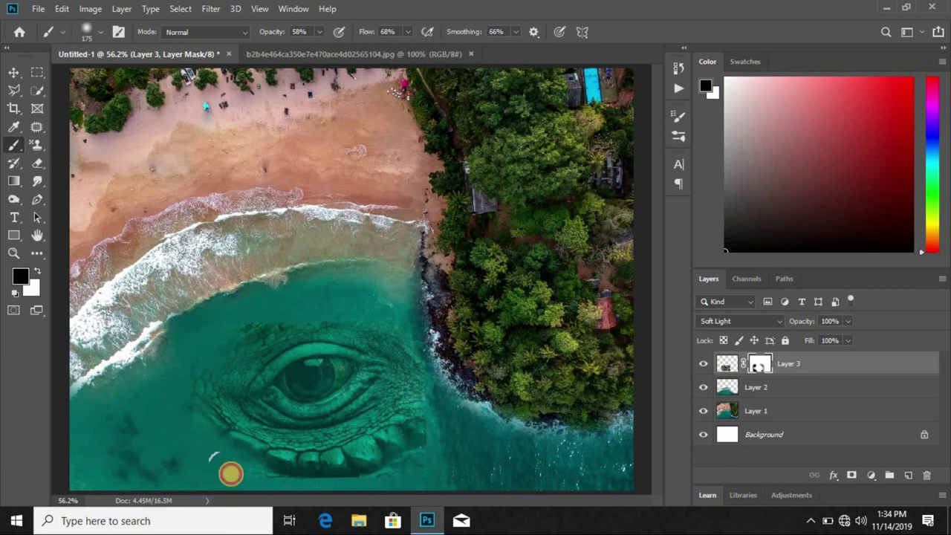
click(183, 407)
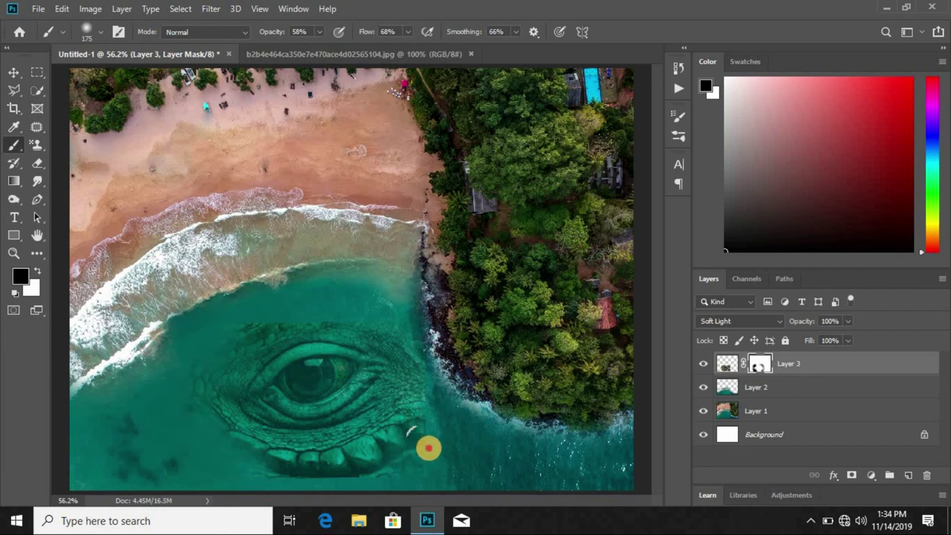
- Mask the areas below the teeth, left of the eye and above it into the water
click(394, 469)
drag(393, 468, 282, 465)
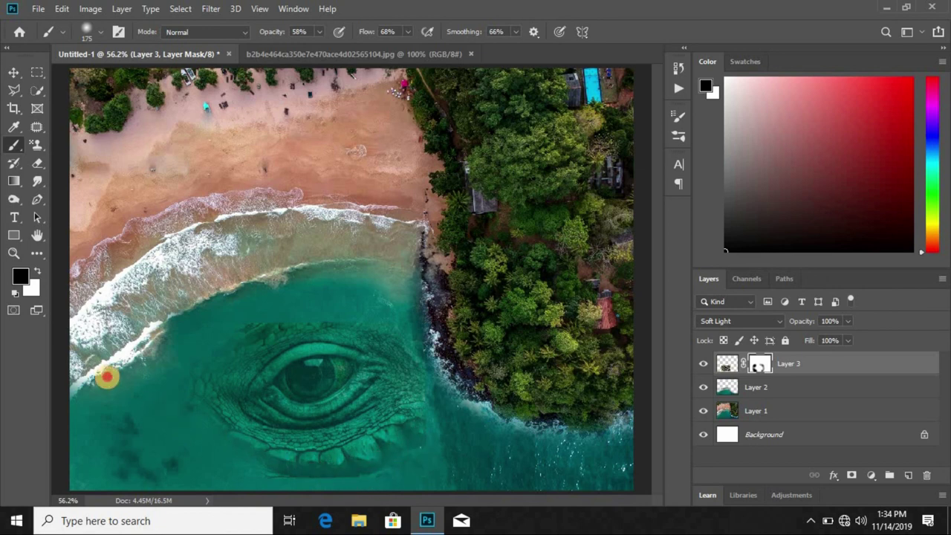
click(234, 334)
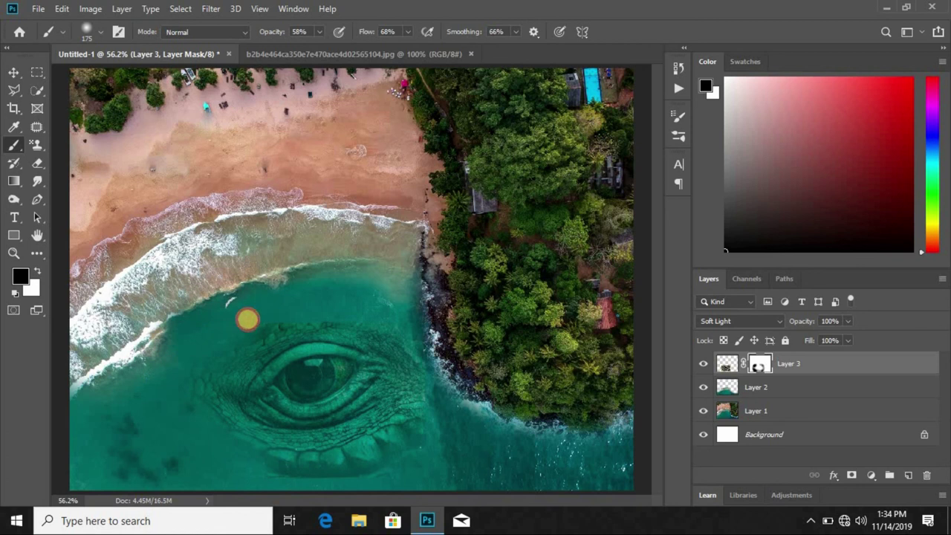
drag(250, 320, 181, 365)
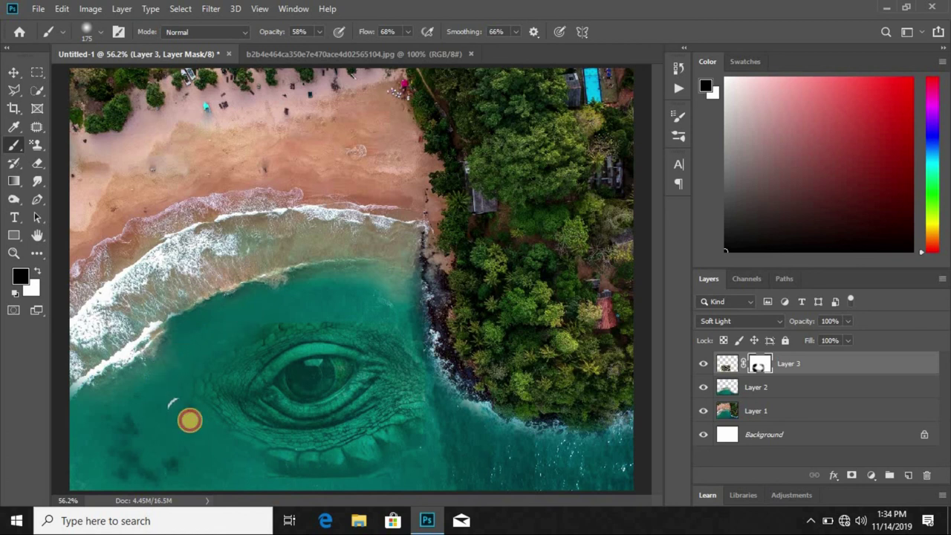
mouse_move(439, 380)
mouse_down()
mouse_move(426, 444)
mouse_move(421, 416)
mouse_up()
mouse_move(263, 308)
mouse_down()
mouse_move(348, 310)
mouse_move(411, 347)
mouse_move(448, 414)
mouse_move(424, 463)
mouse_up()
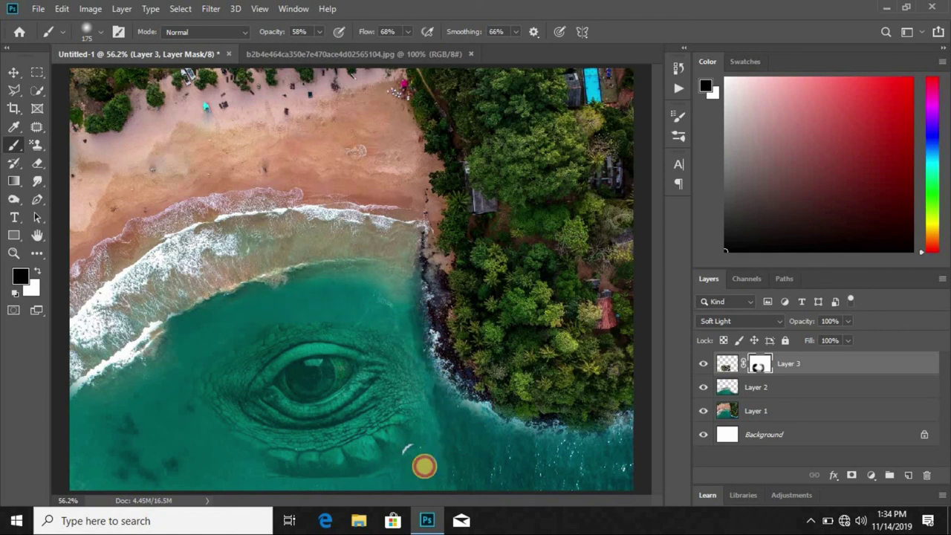
- Nudge the eye slightly right and rotate it about 5 degrees counterclockwise
click(14, 68)
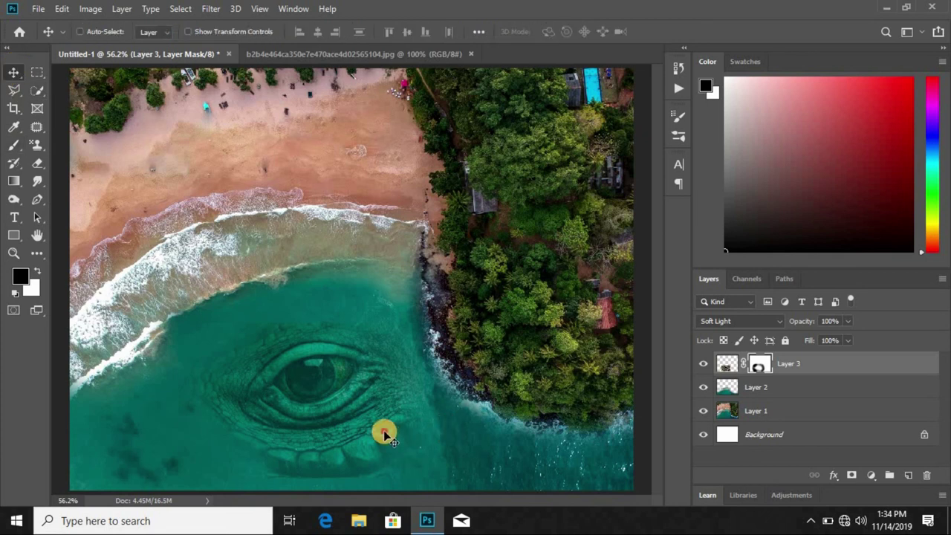
drag(376, 434, 388, 429)
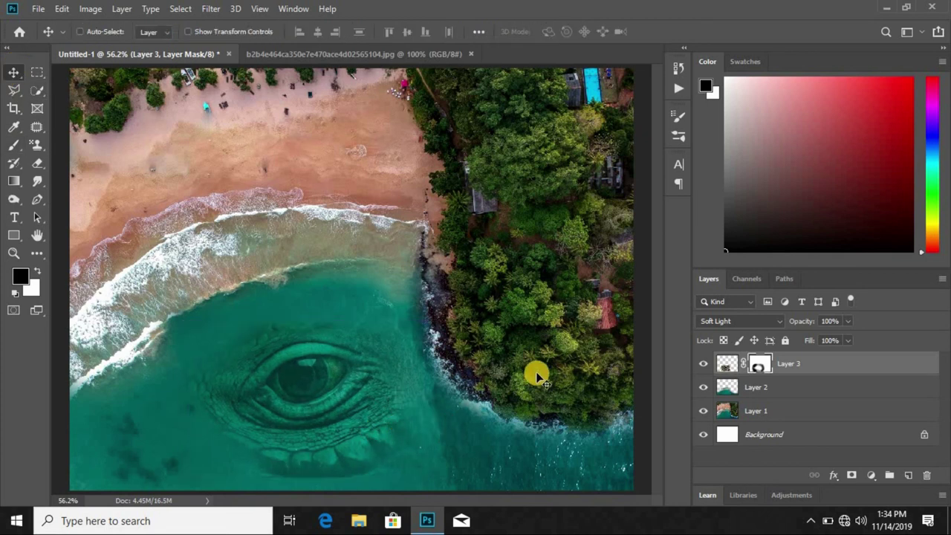
key(ctrl+t)
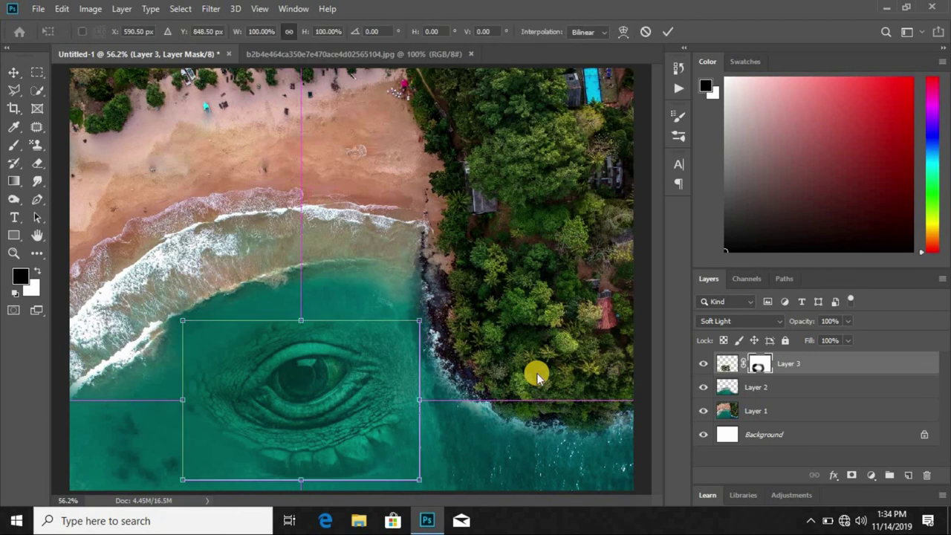
drag(454, 311, 451, 297)
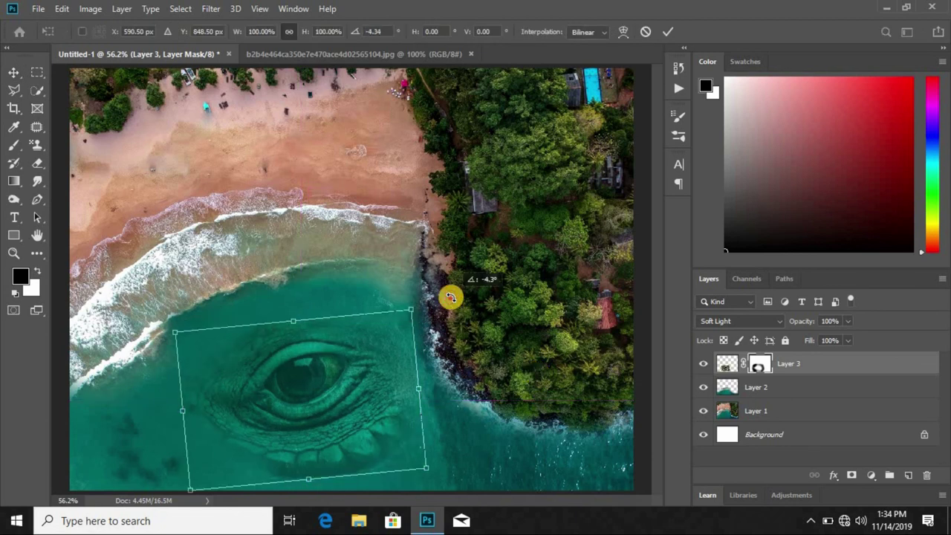
click(667, 34)
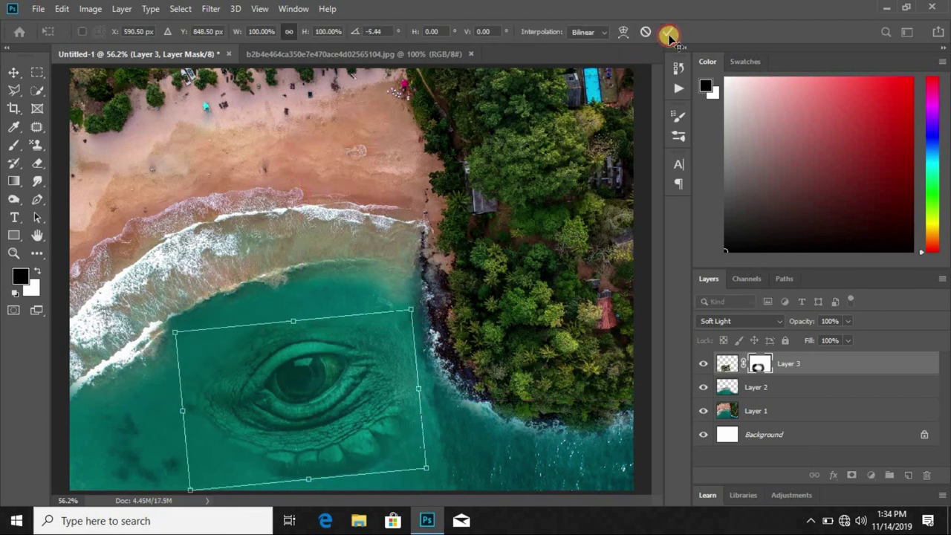
click(668, 34)
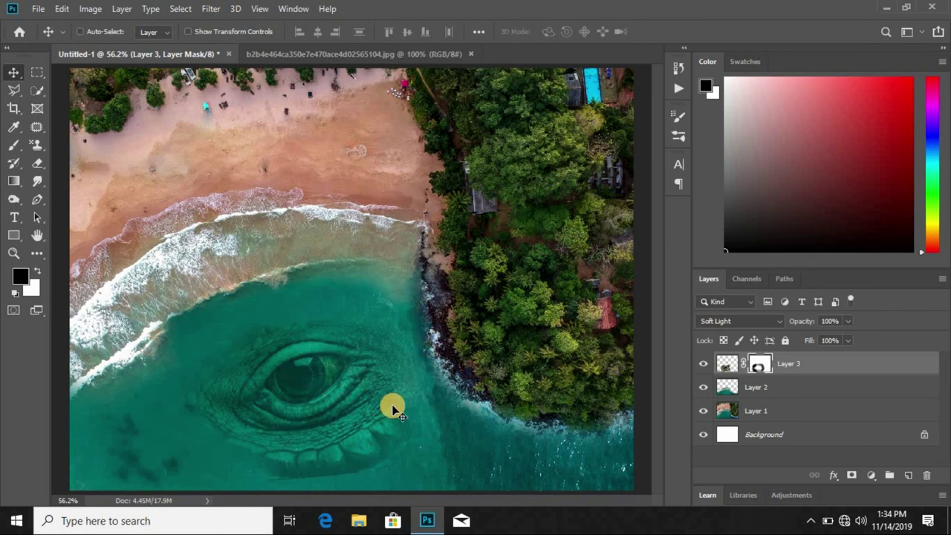
- Paint more of Layer 3's mask to blend the eye's bottom and sides into the water
click(14, 144)
mouse_move(403, 471)
mouse_down()
mouse_move(378, 480)
mouse_move(242, 467)
mouse_up()
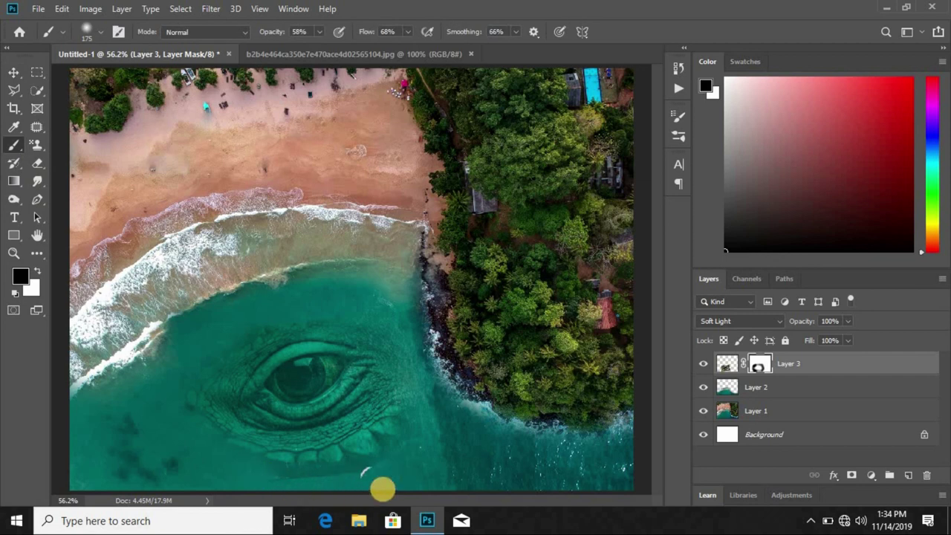
drag(393, 471, 448, 406)
drag(293, 480, 216, 463)
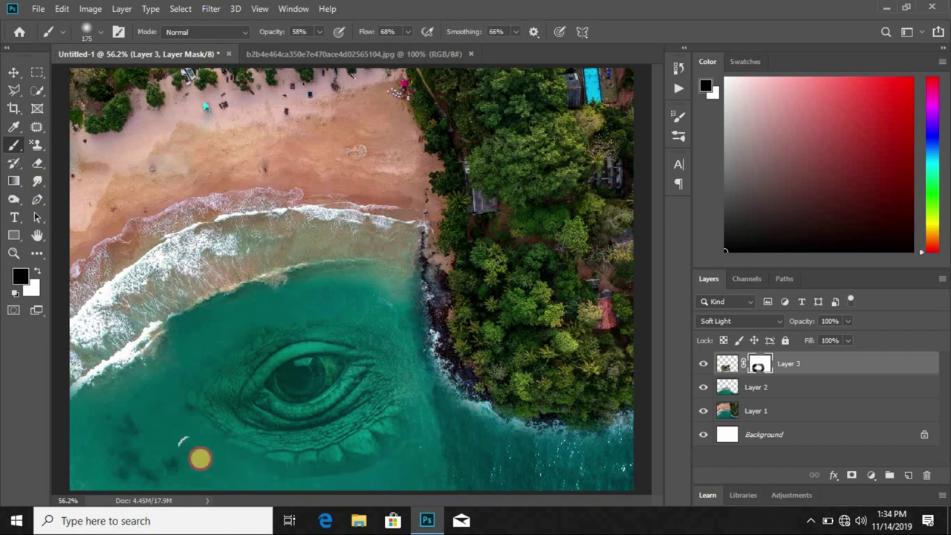
click(14, 72)
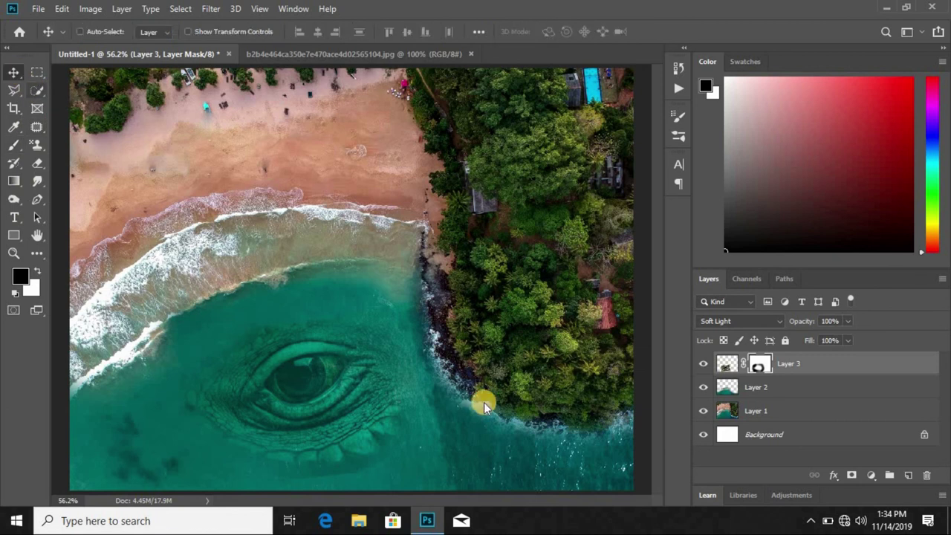
right_click(759, 364)
- Apply Layer 3's mask, then color-balance the eye: highlights cyan -47, blue +11; shadows cyan -28
click(789, 403)
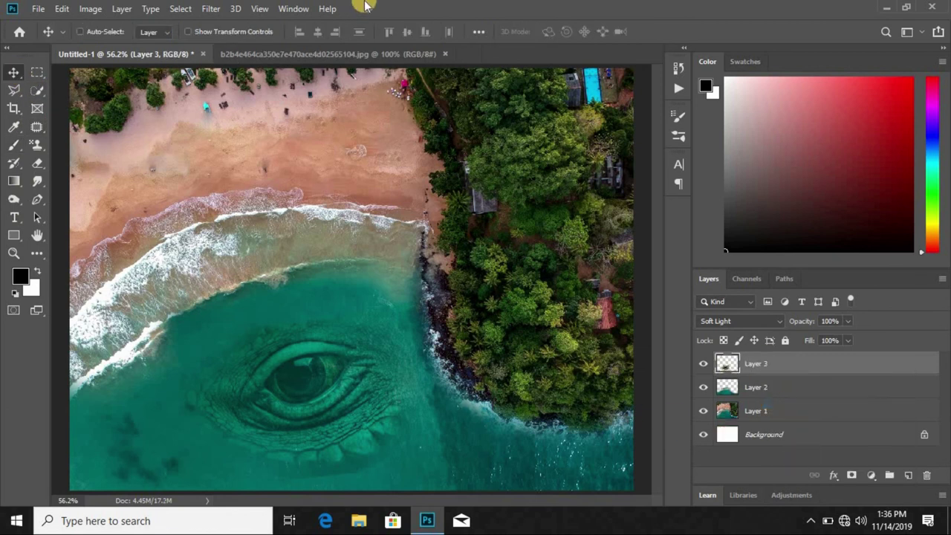
click(93, 9)
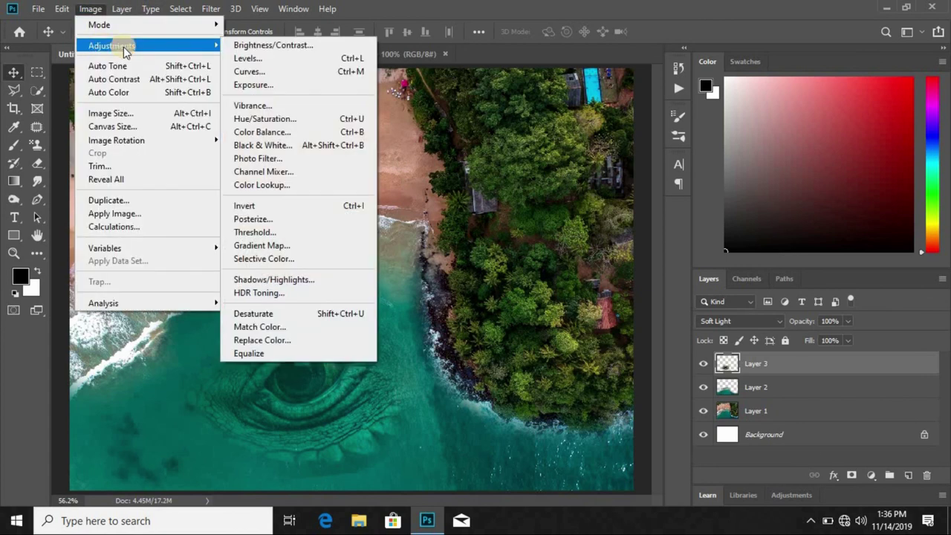
click(262, 131)
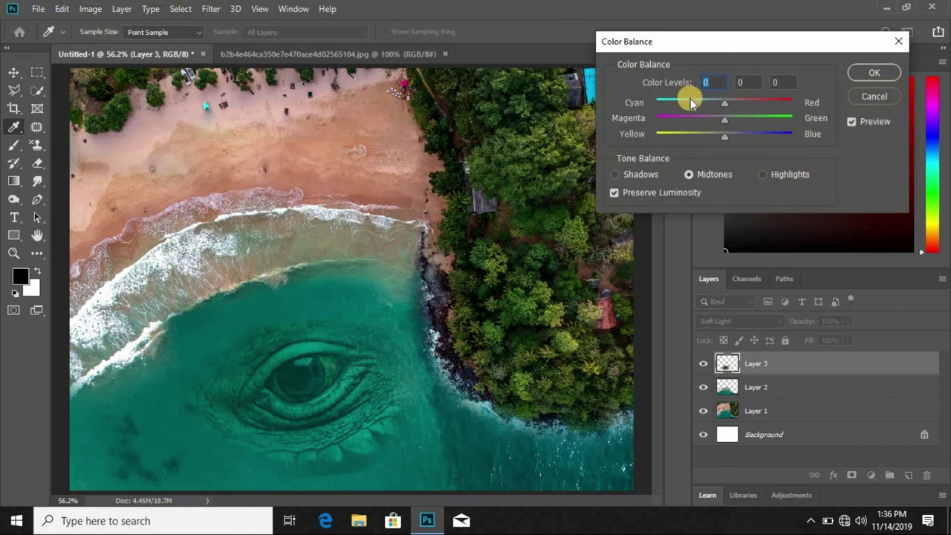
drag(728, 102, 696, 106)
mouse_move(729, 138)
mouse_down()
mouse_move(774, 136)
mouse_move(753, 136)
mouse_up()
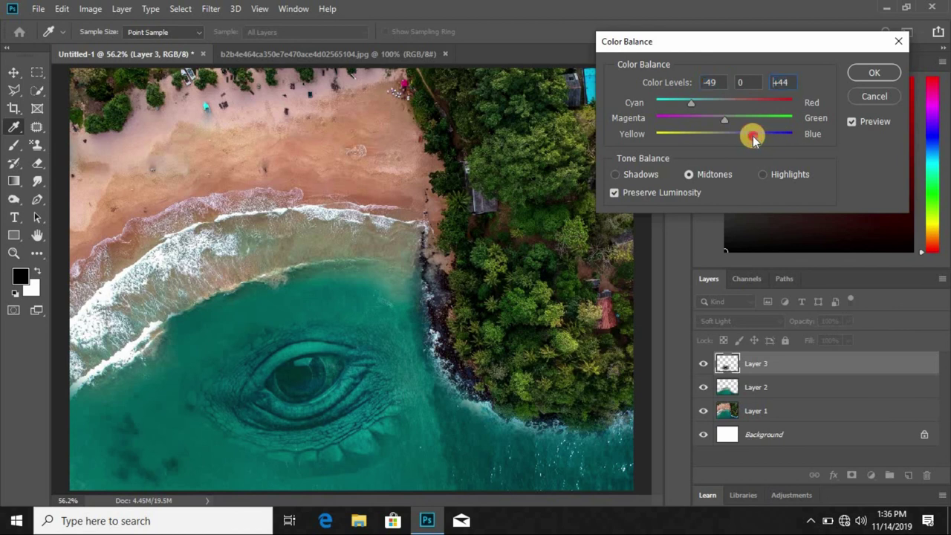
click(770, 176)
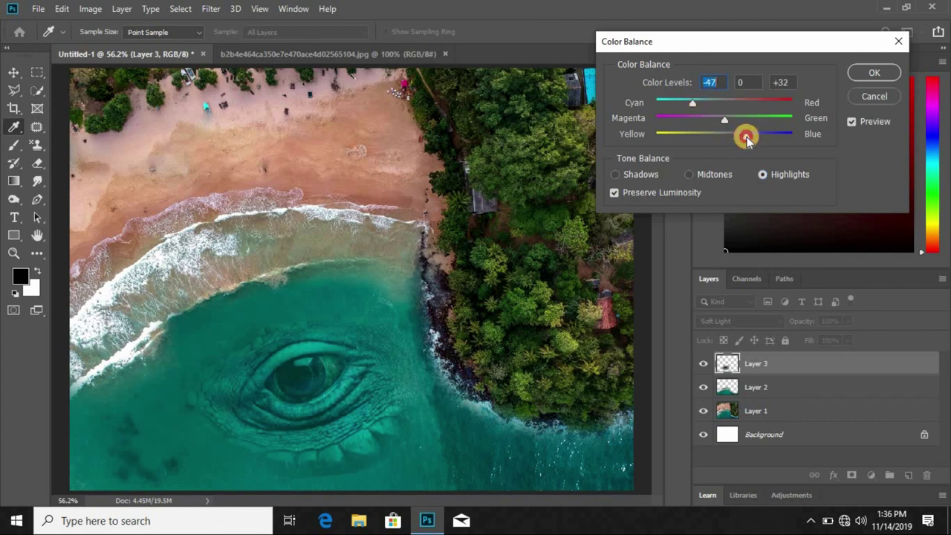
click(660, 159)
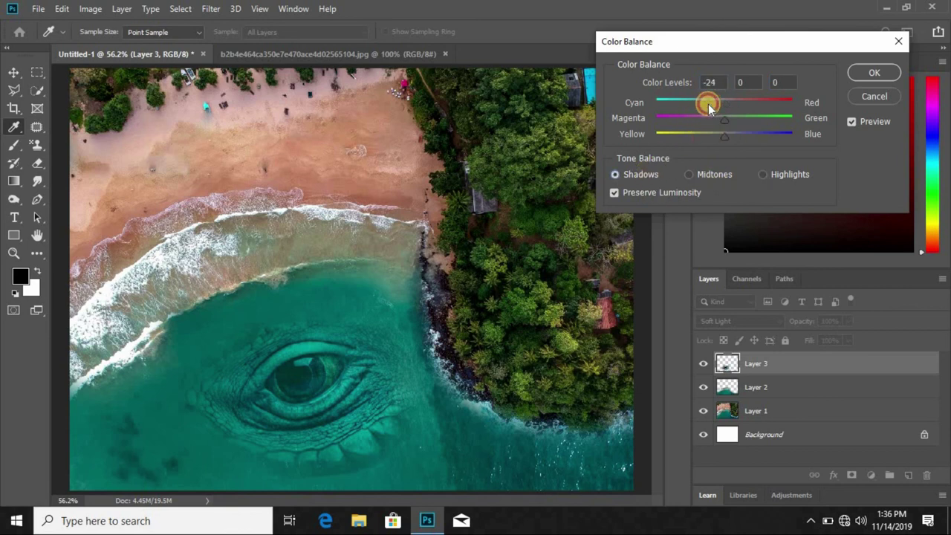
click(707, 105)
click(855, 72)
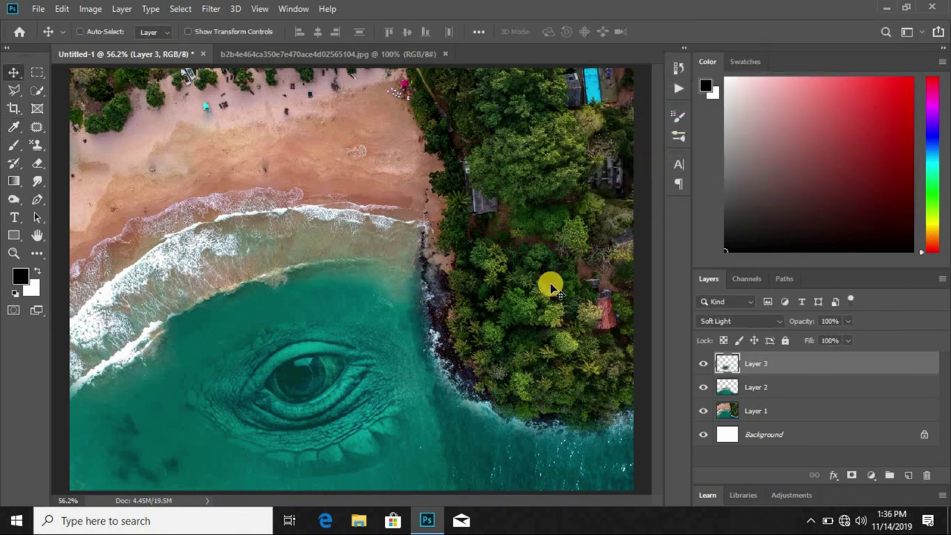